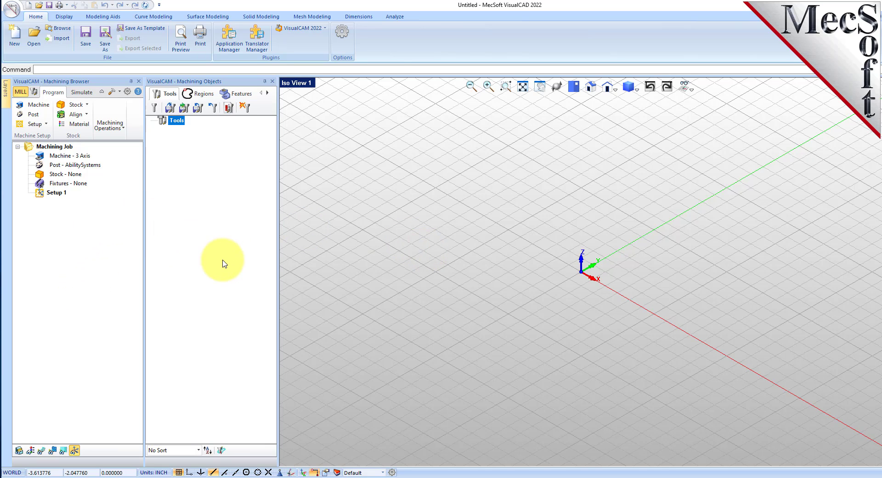
Close the Machining Objects and Machining Browser windows and reload the VisualCAM 2022 MILL module.
left_click(273, 82)
left_click(138, 81)
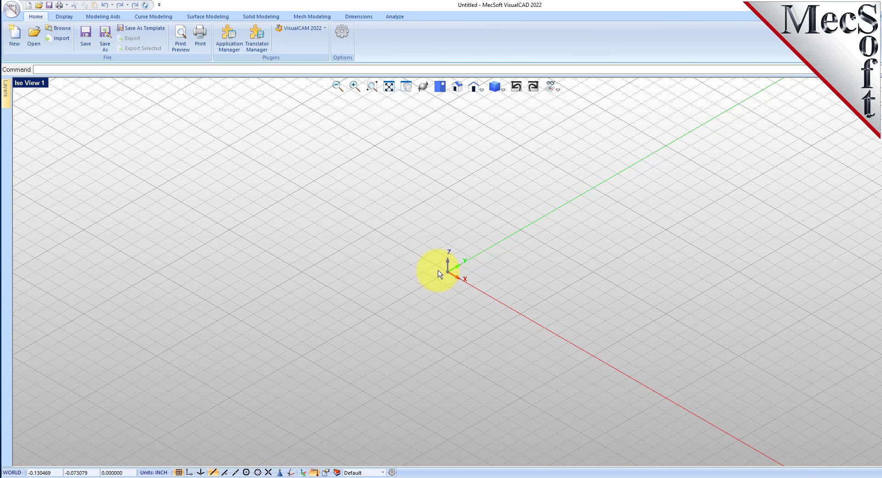
left_click(70, 45)
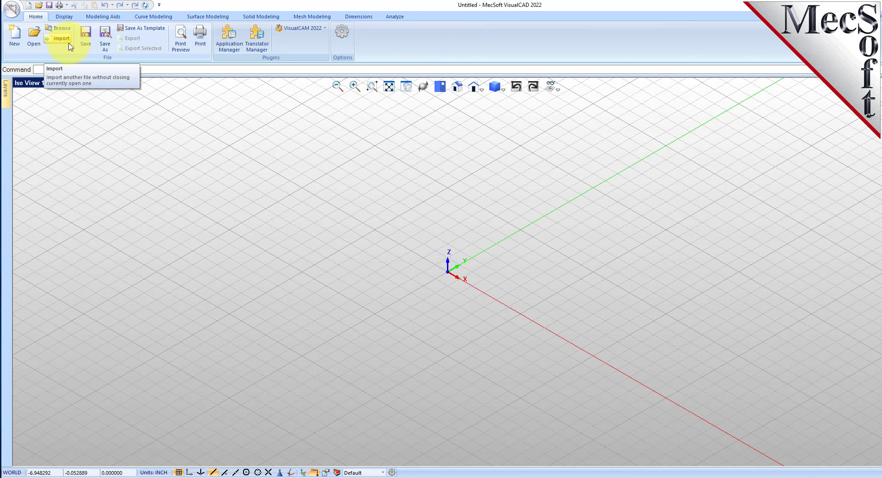
left_click(325, 31)
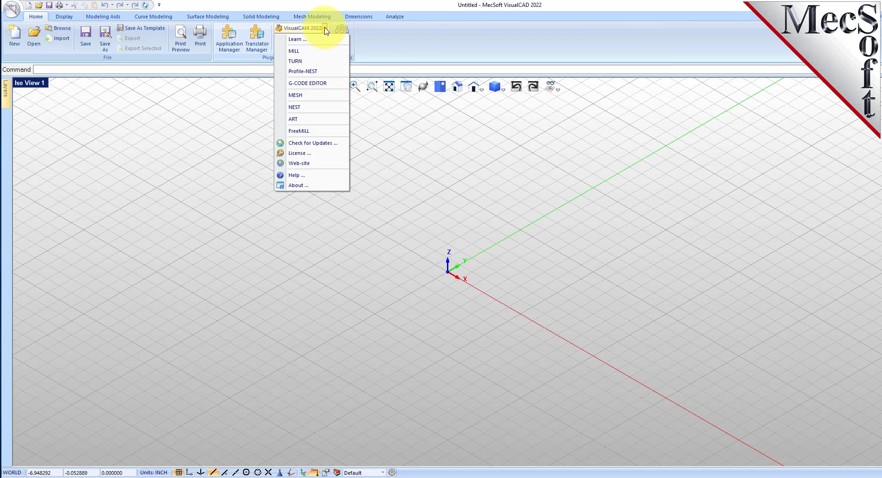
left_click(317, 52)
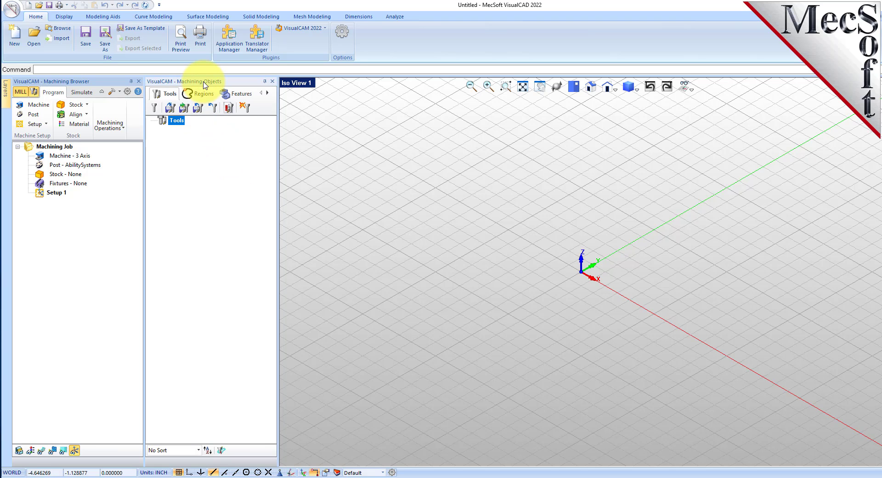
Dock the Machining Objects window beneath the Machining Browser and resize both so the viewport gets more width.
left_click_drag(204, 84, 208, 261)
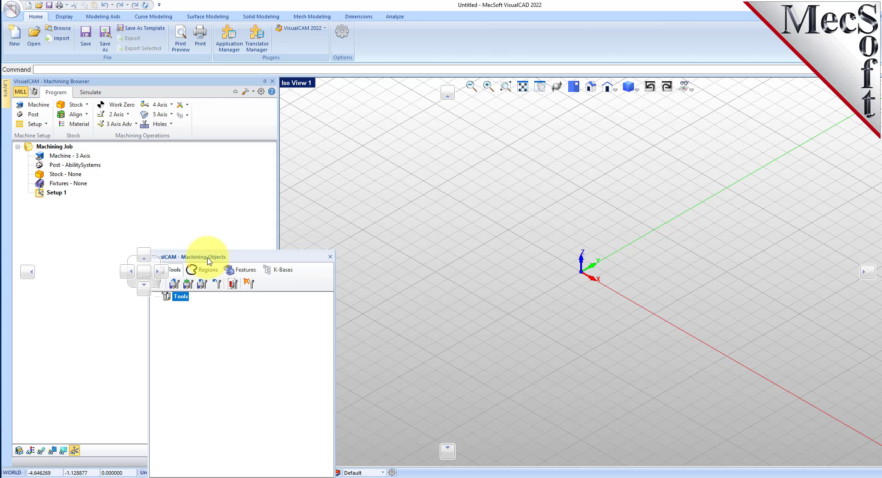
left_click_drag(208, 260, 145, 294)
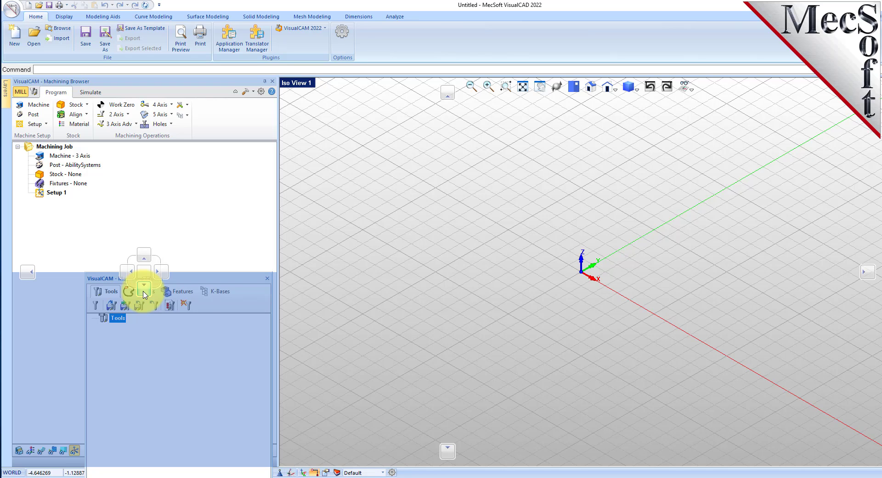
left_click_drag(144, 294, 145, 294)
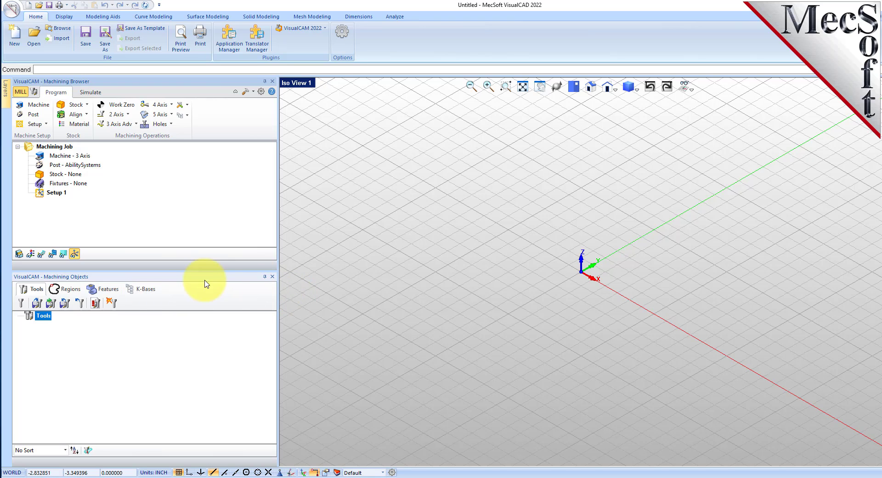
left_click_drag(200, 268, 193, 309)
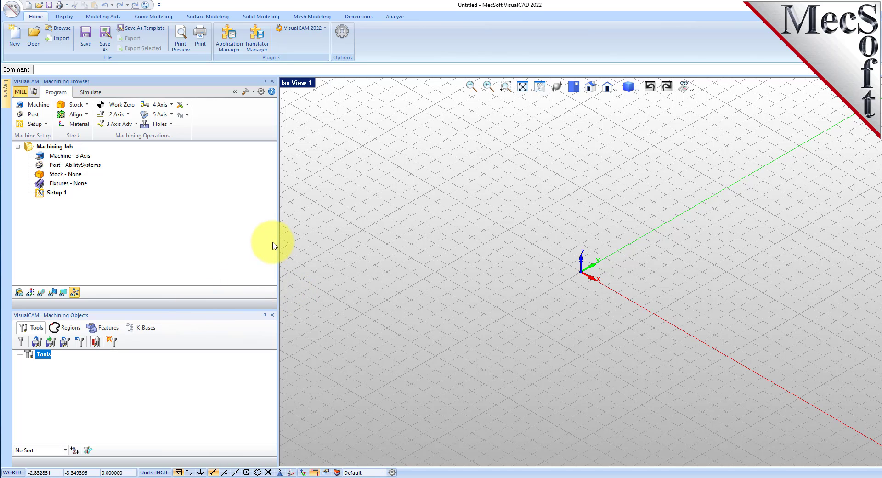
left_click_drag(277, 240, 197, 256)
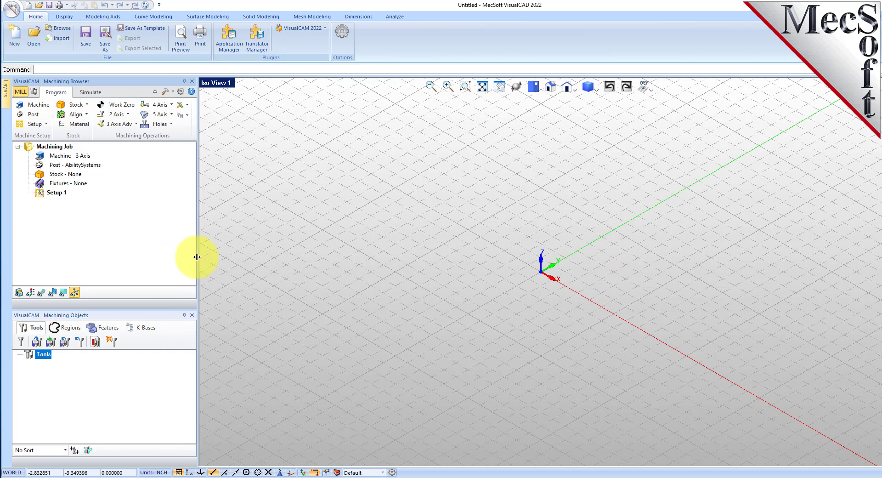
left_click_drag(132, 305, 132, 312)
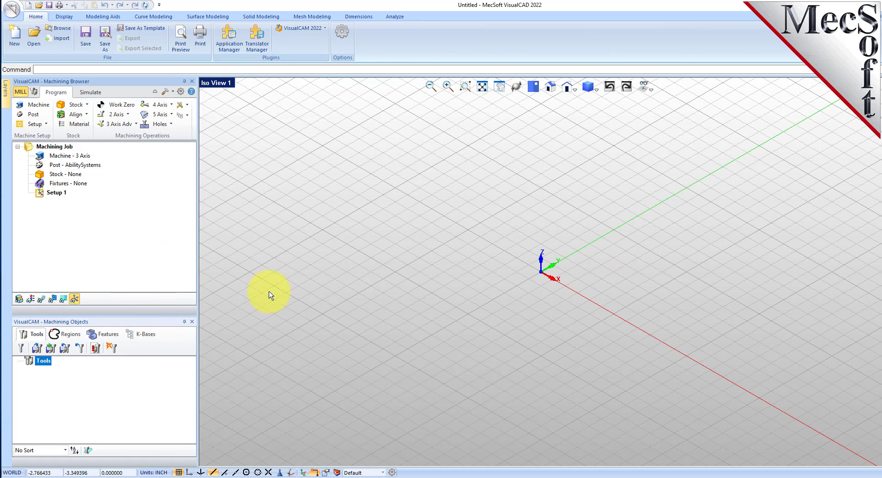
Open the part file MILLQuickStartTutorial.vcp from the QuickStart folder without saving the current untitled file.
left_click(12, 9)
left_click(40, 55)
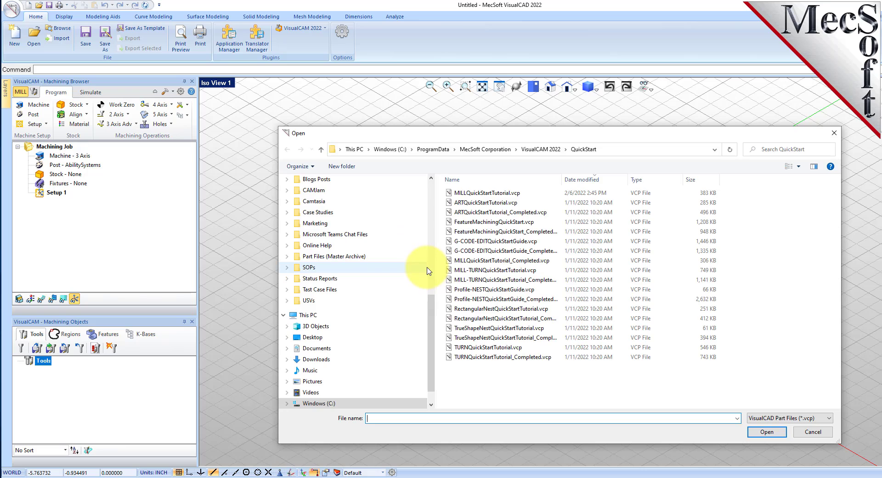
left_click(631, 152)
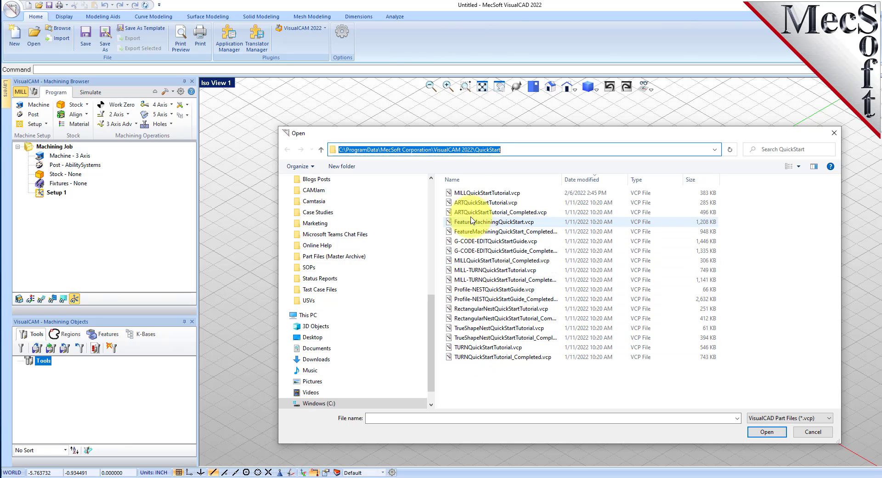
left_click(478, 193)
left_click(766, 432)
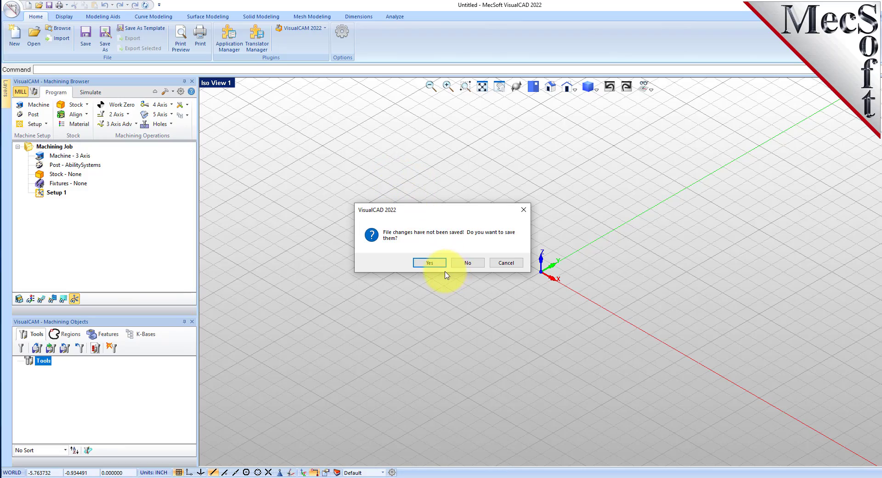
left_click(468, 263)
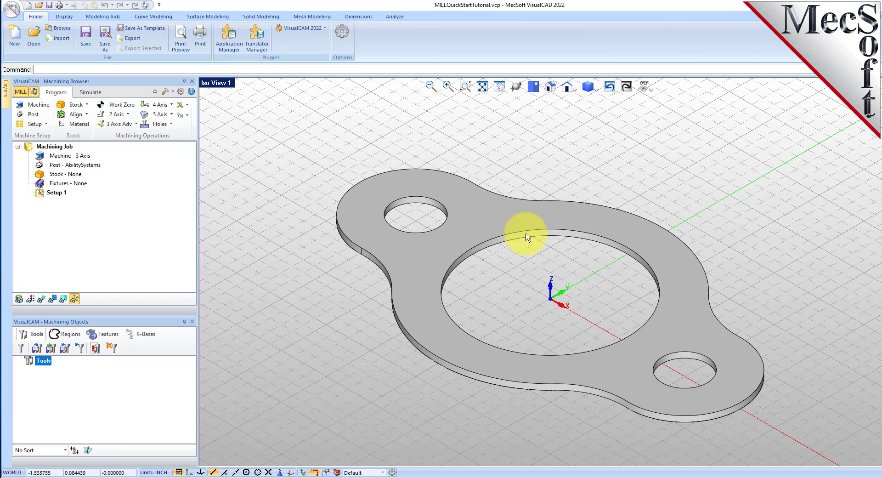
Define the machine tool manually as a 3 Axis machine.
left_click(39, 108)
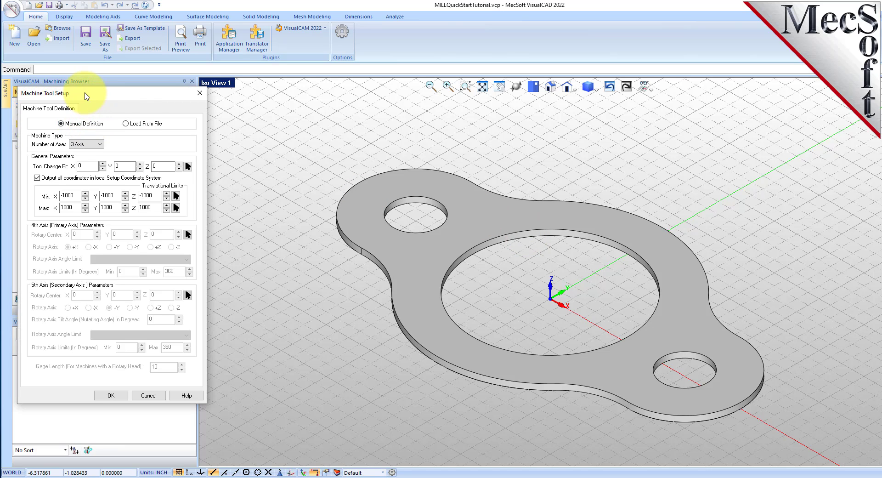
left_click_drag(87, 95, 223, 94)
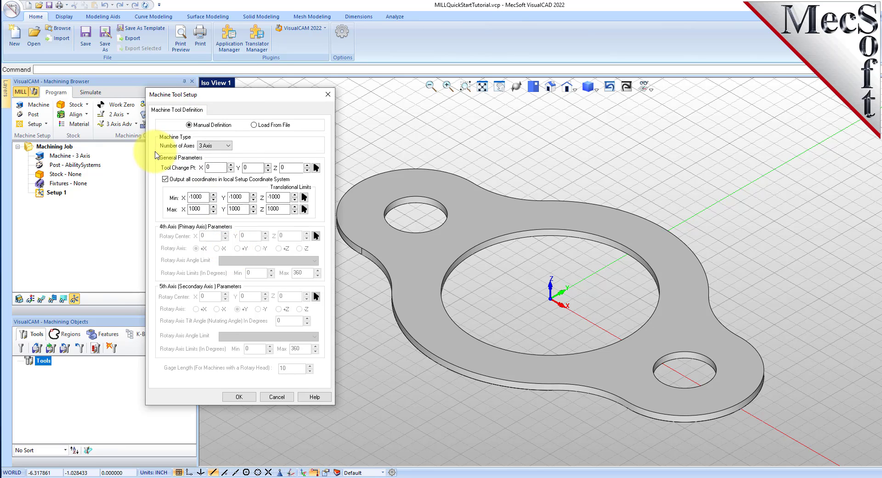
left_click(217, 148)
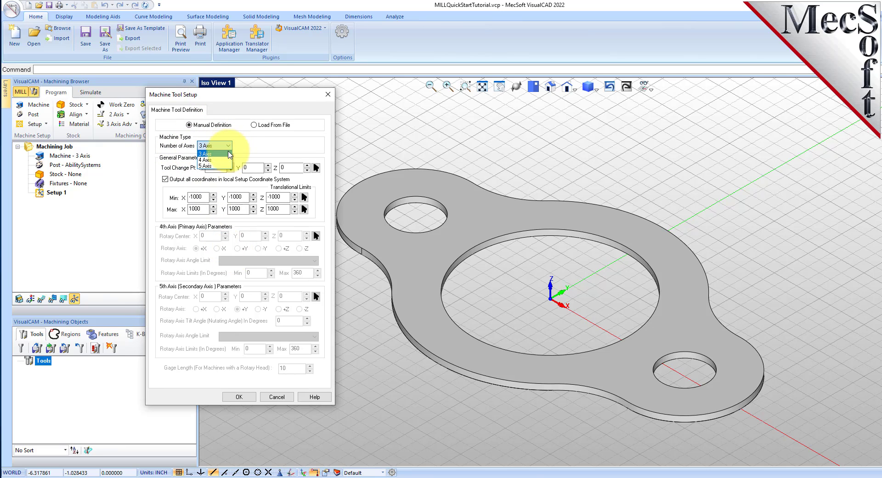
left_click(226, 154)
left_click(240, 396)
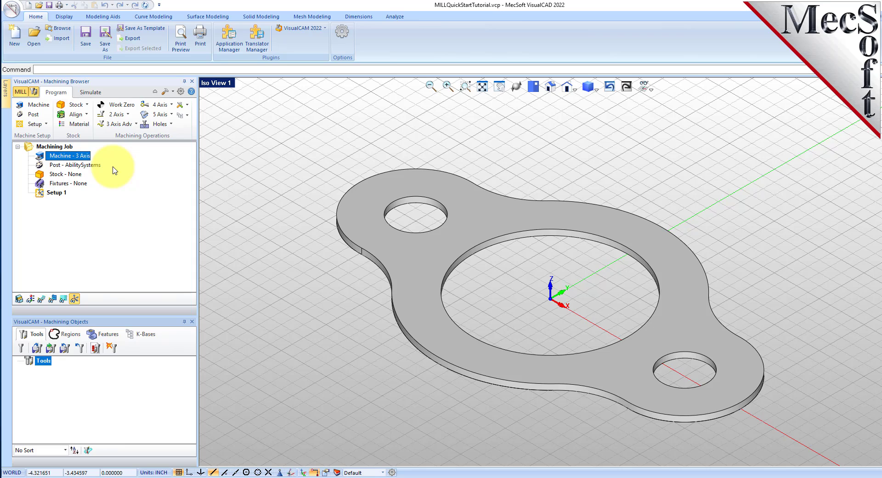
Set the current post-processor to Haas, using the legacy post type.
left_click(35, 119)
left_click_drag(94, 98, 211, 125)
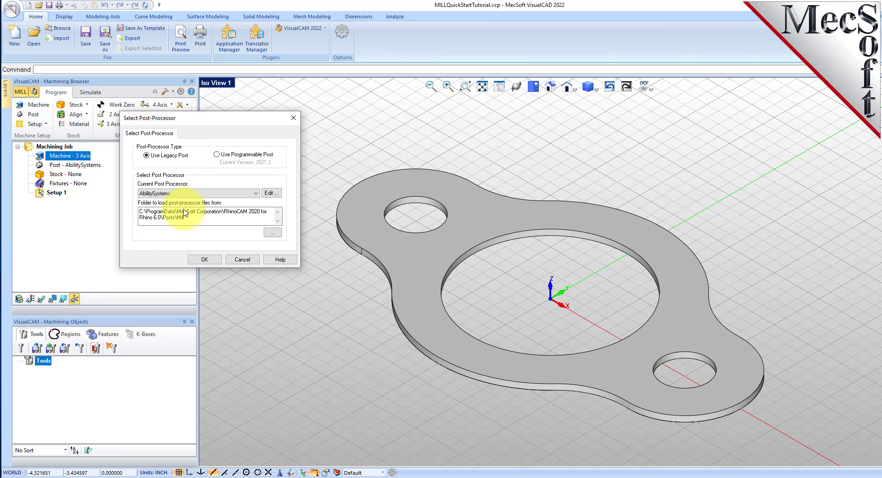
left_click(255, 192)
left_click_drag(256, 222, 257, 276)
left_click(159, 274)
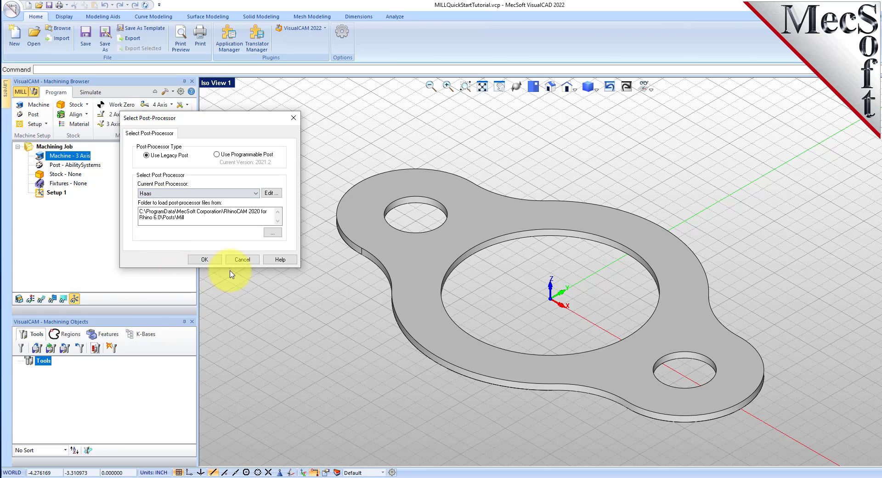
left_click(219, 260)
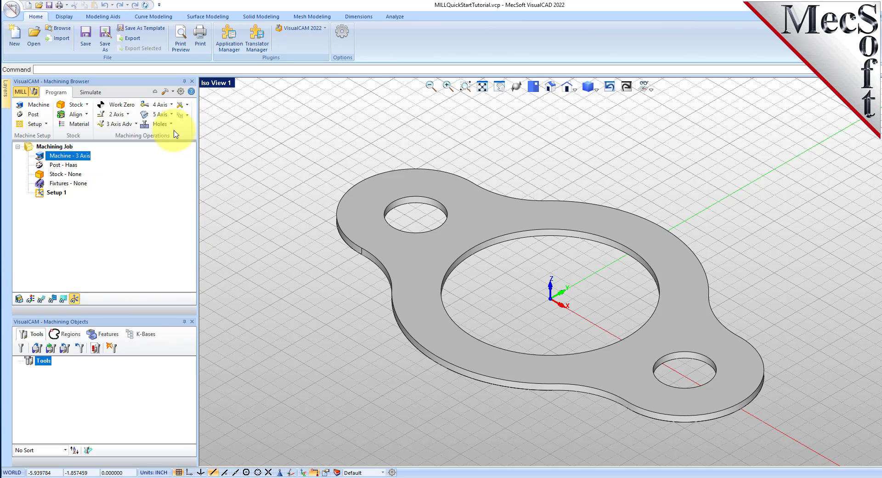
Set the posted file extension to .nc in the post processor preferences and select the Haas post in the job tree.
left_click(182, 96)
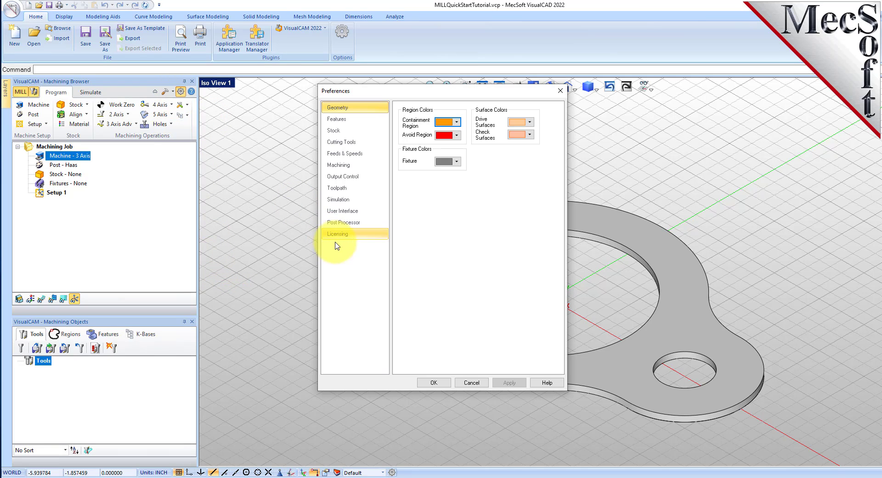
left_click(345, 223)
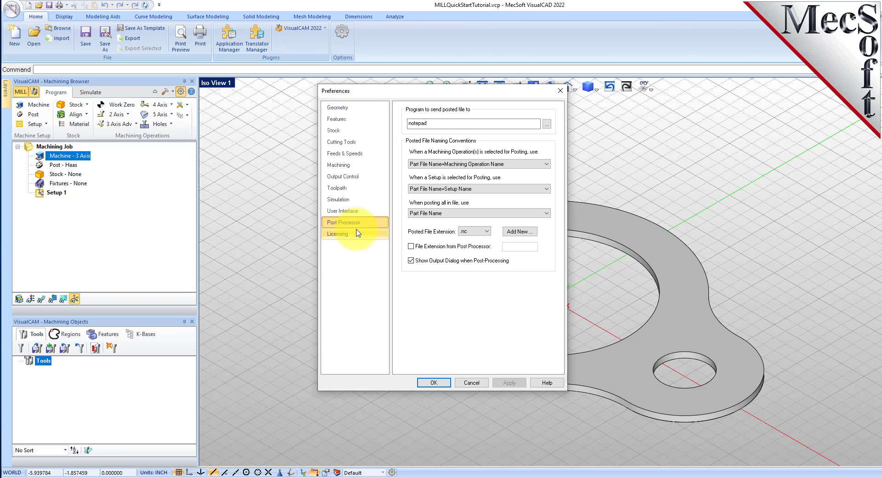
left_click(484, 231)
left_click(474, 240)
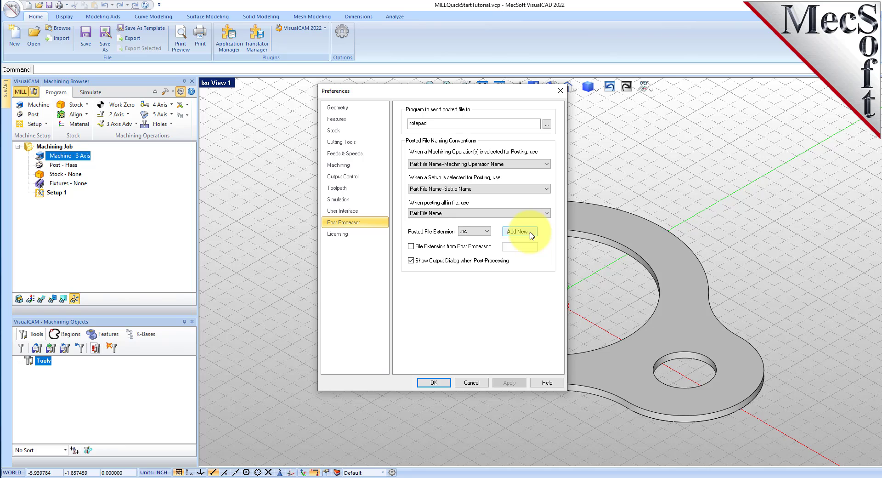
left_click(445, 384)
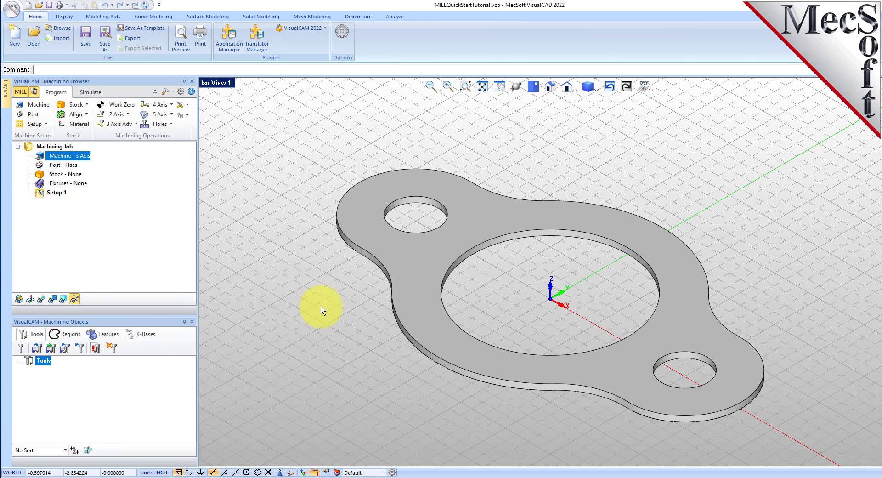
left_click(62, 164)
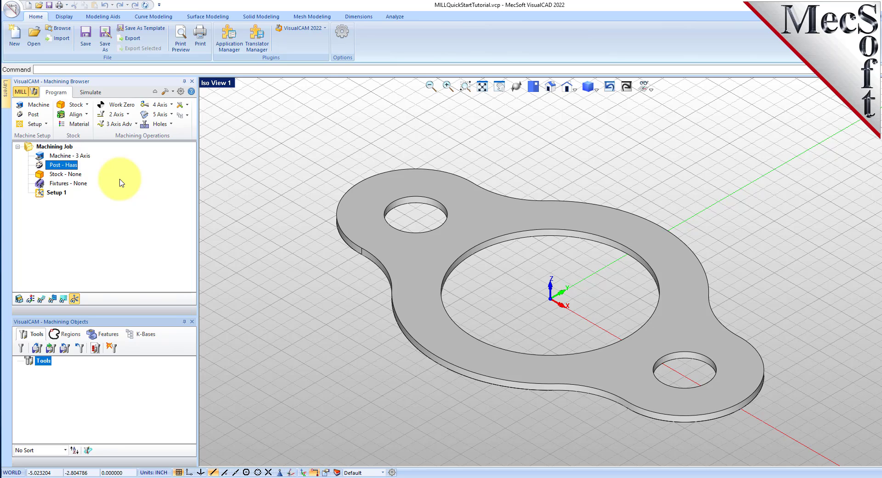
Select Setup 1 and hide the WCS in the viewport, leaving the setup's own coordinate axes shown.
left_click(55, 193)
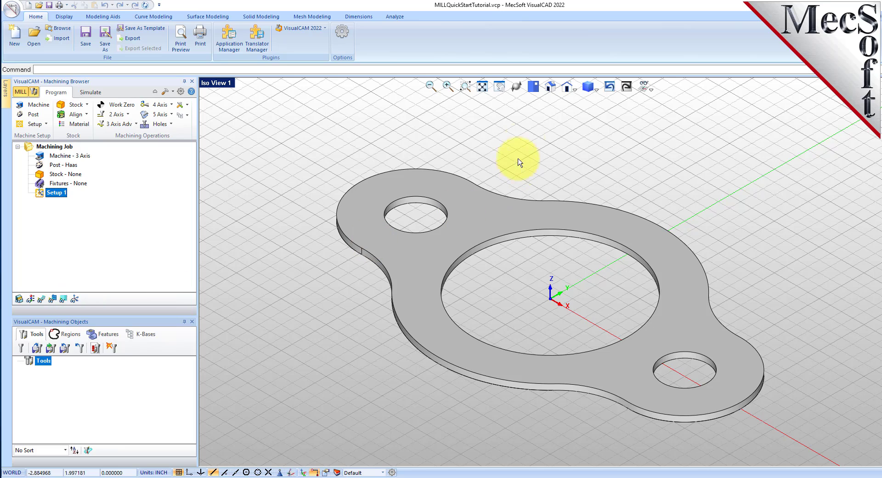
left_click(654, 90)
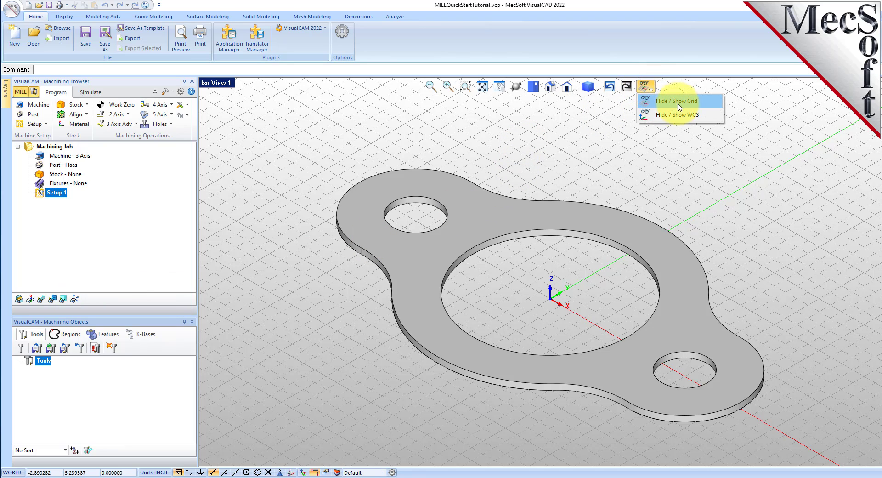
left_click(681, 120)
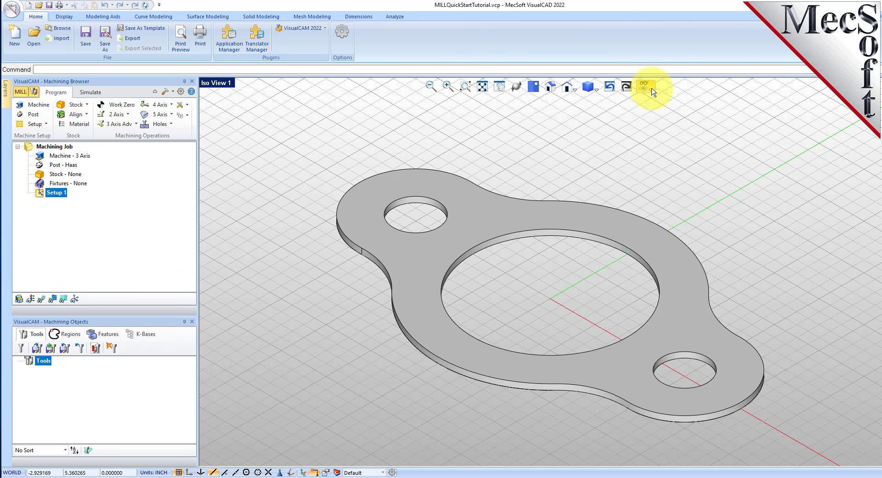
left_click(648, 88)
left_click(671, 117)
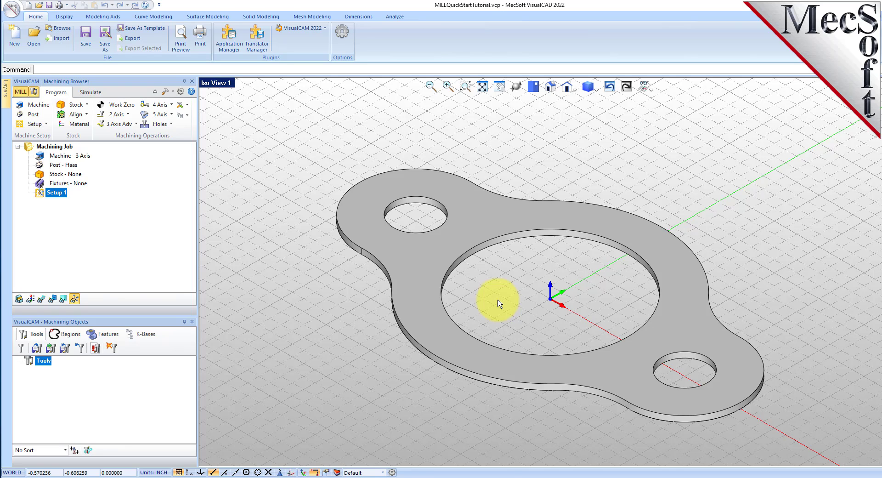
Create a box stock with length 10, width 6 and height 0.125 inches, referenced from its lower south-west corner.
left_click(87, 107)
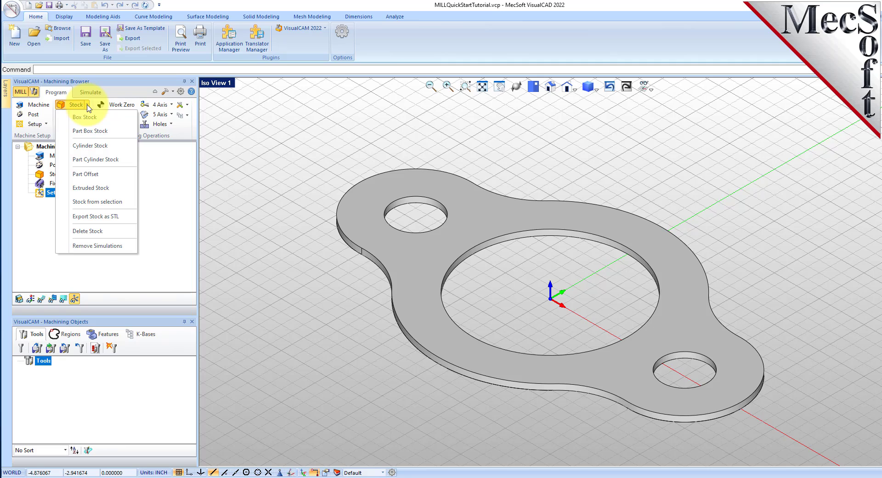
left_click(113, 120)
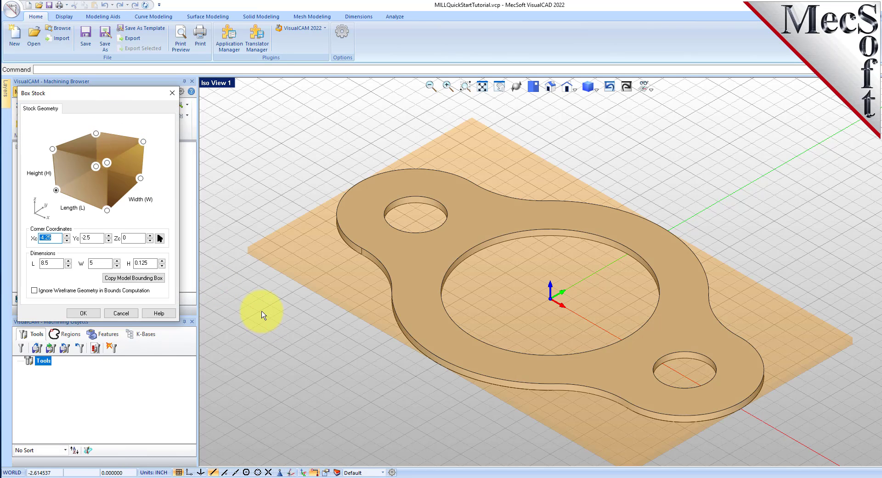
left_click_drag(111, 94, 205, 147)
double_click(140, 316)
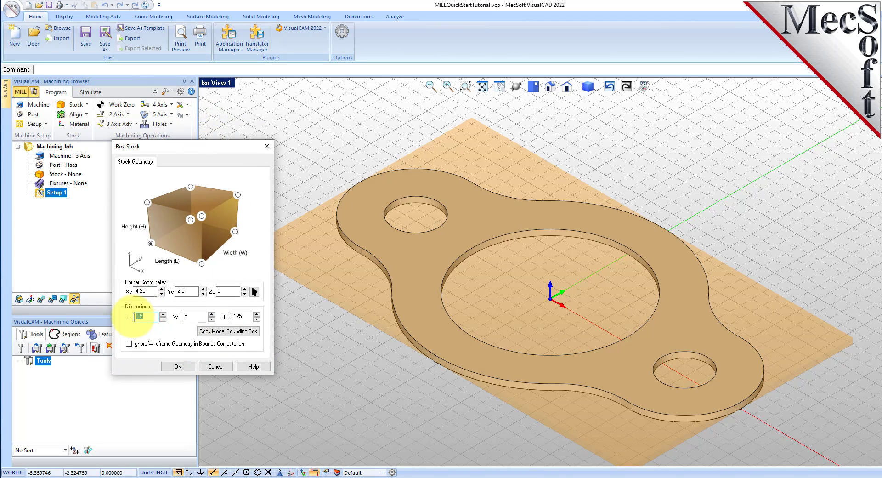
type("10.")
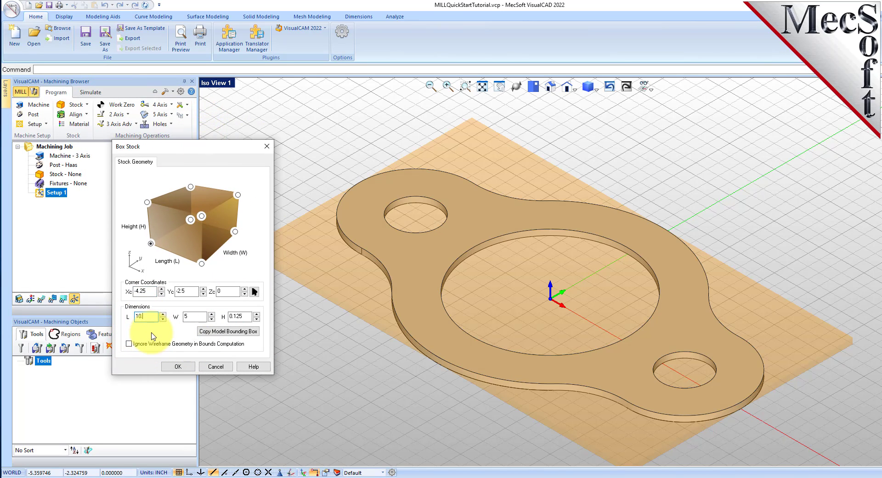
type("0")
double_click(197, 317)
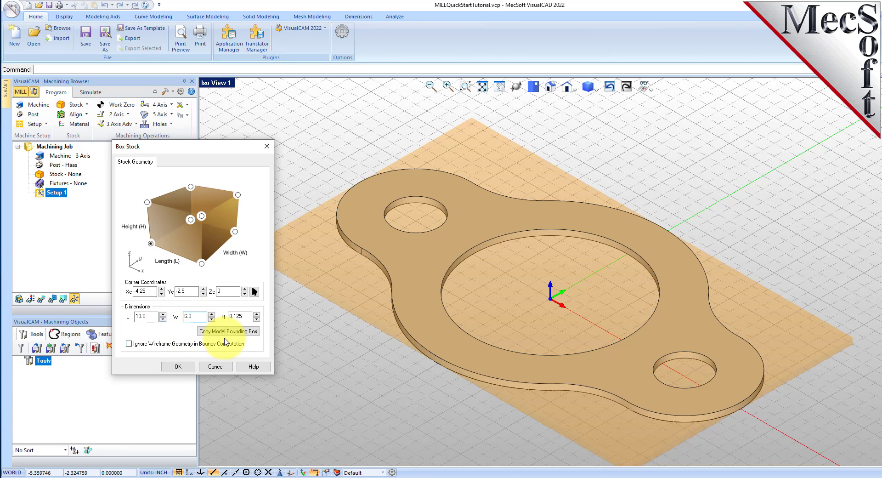
double_click(246, 316)
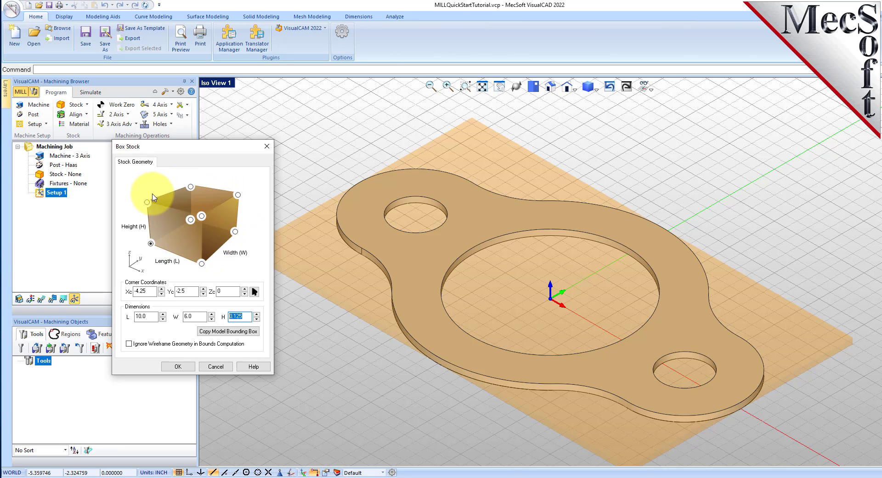
left_click(150, 244)
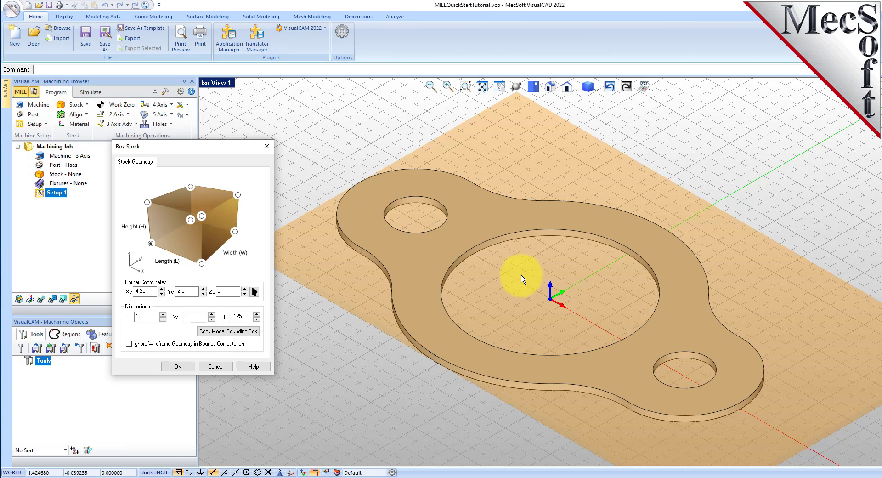
left_click(178, 367)
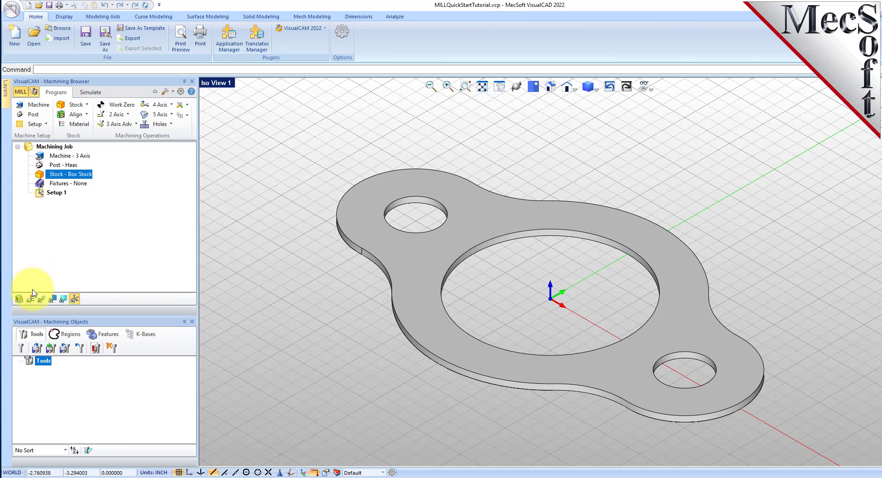
Turn on the stock display in the viewport and view the box stock around the gasket.
left_click(19, 299)
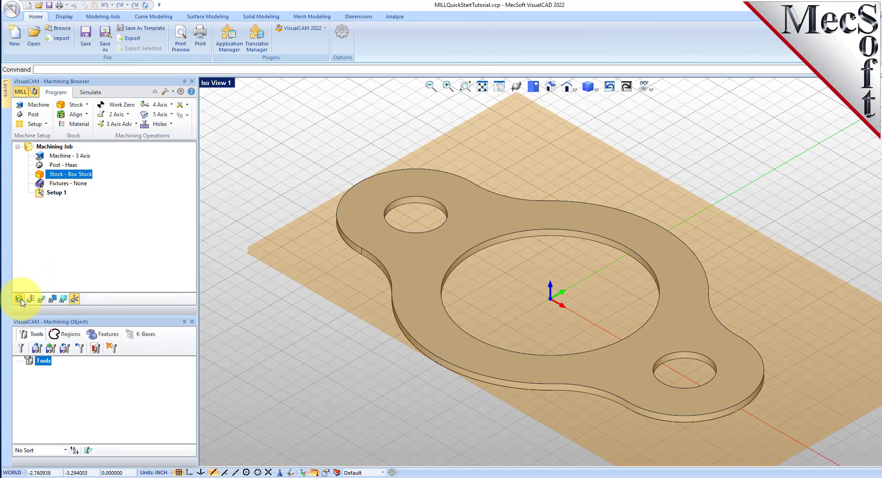
left_click(19, 299)
left_click(20, 299)
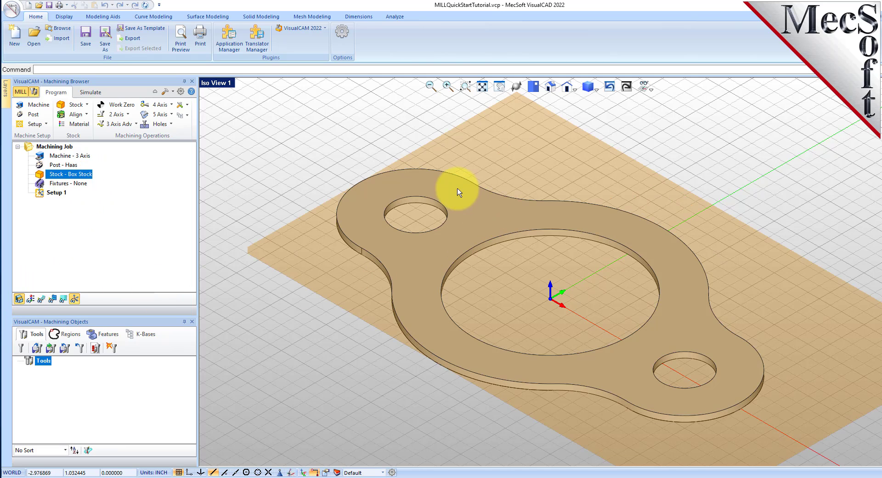
scroll(449, 203, "down", 2)
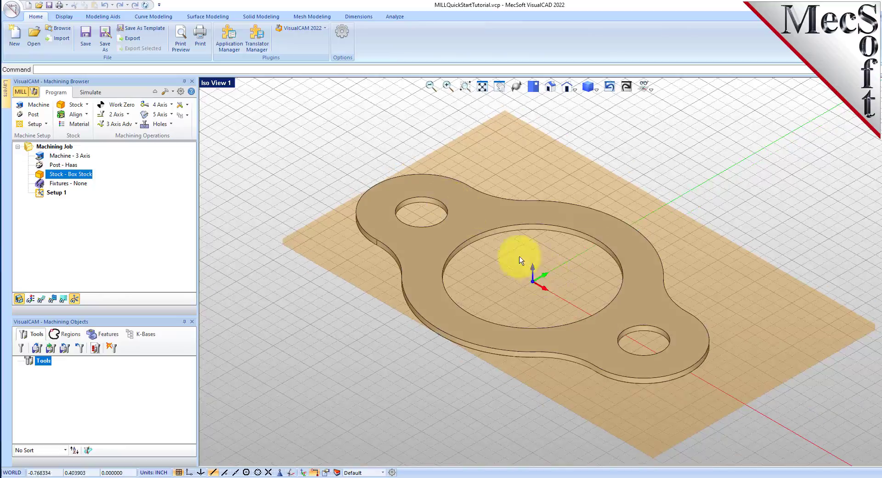
right_click_drag(518, 255, 536, 269)
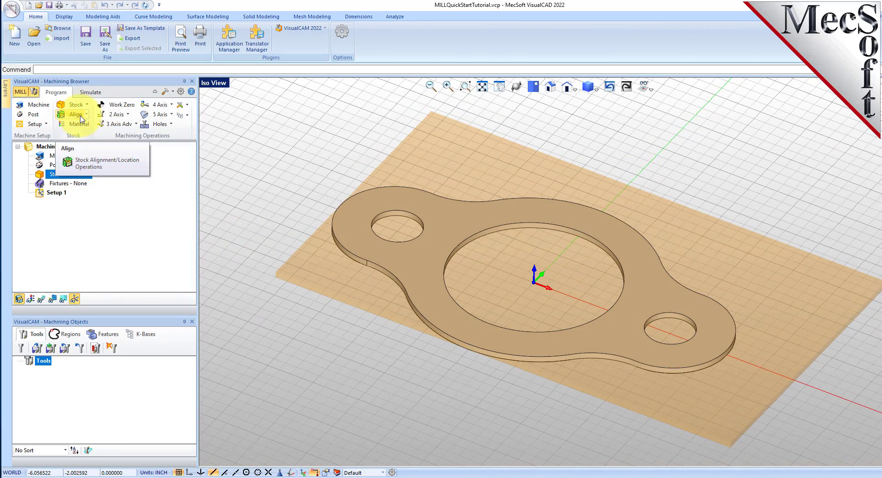
Align the box stock to the part with Top Z alignment and Center XY alignment.
left_click(81, 116)
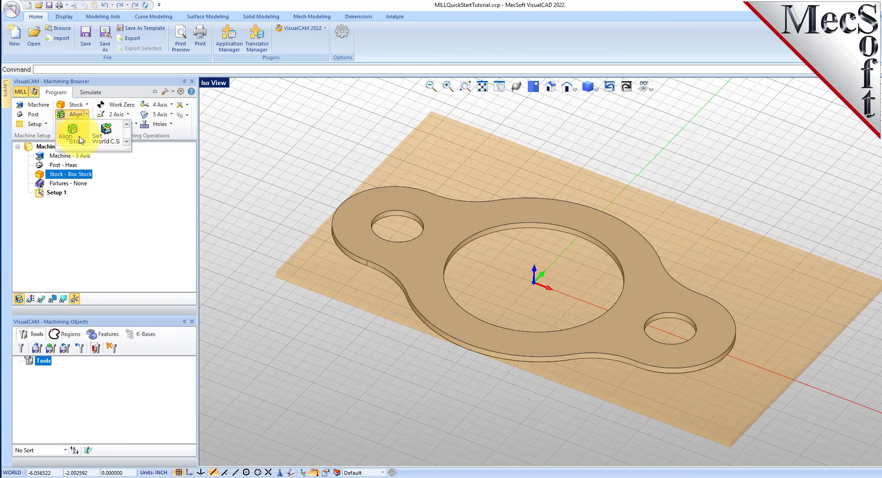
left_click(79, 140)
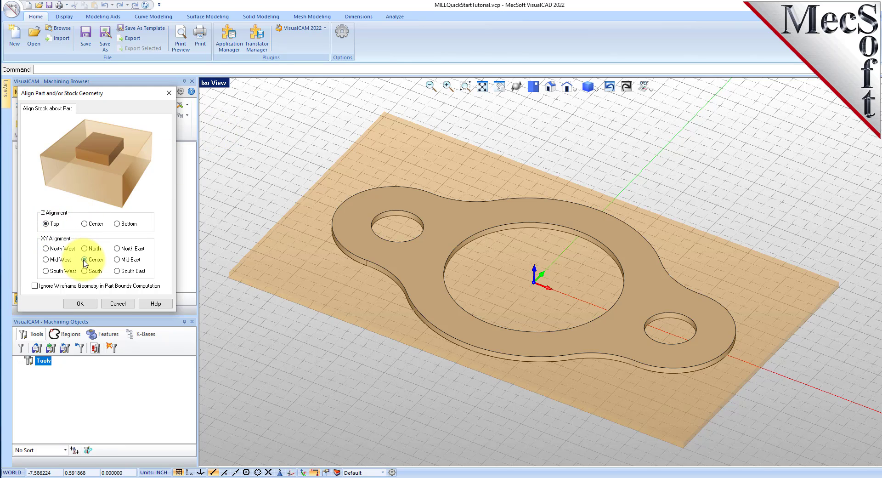
left_click(81, 304)
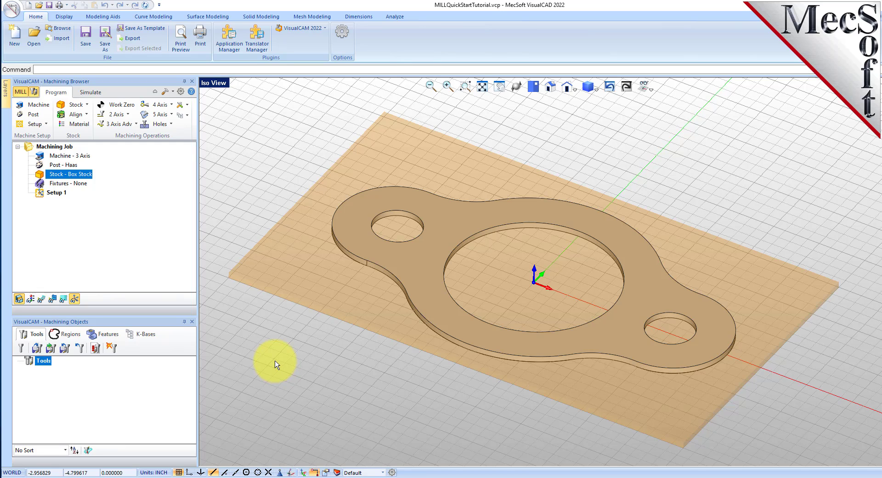
Assign WOOD as the stock material from the FeedsSpeedsDataINCH.xml material file.
left_click(82, 125)
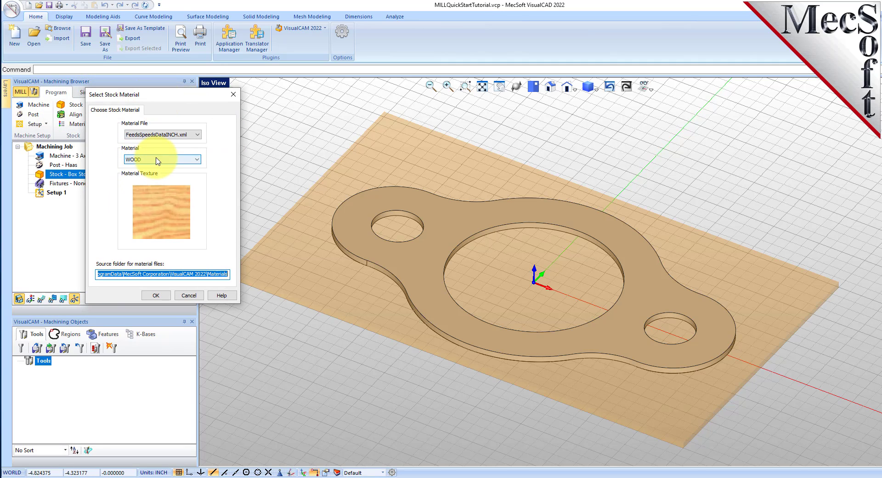
left_click(181, 159)
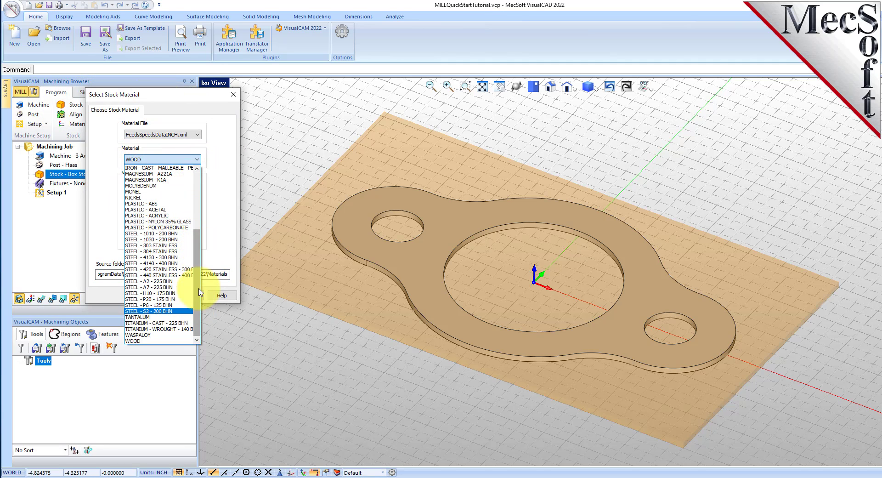
left_click(184, 311)
left_click(193, 159)
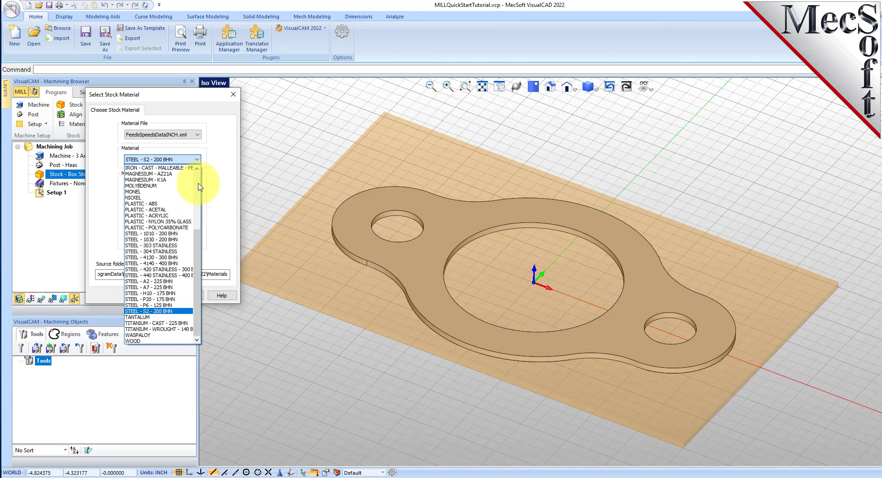
left_click(145, 341)
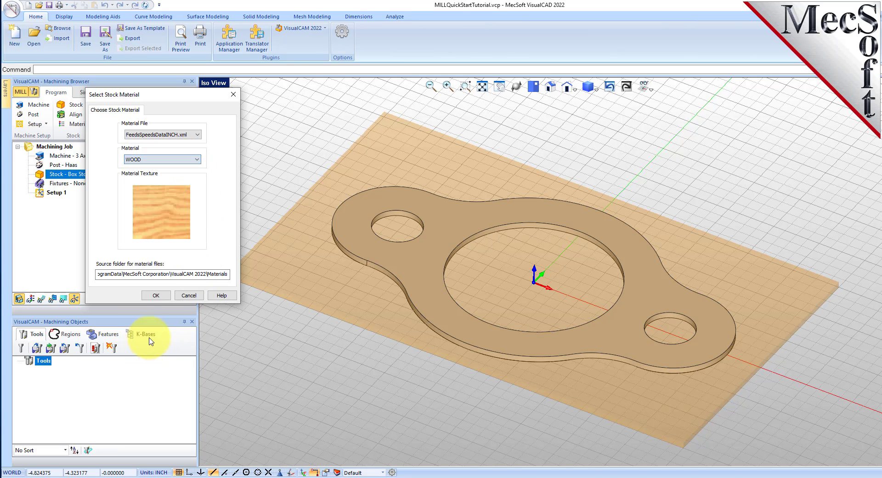
left_click(164, 297)
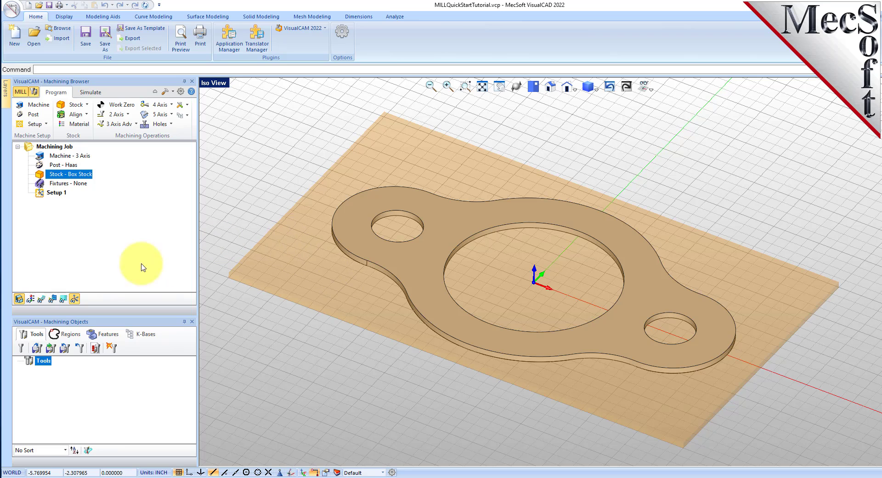
Turn on the material texture display so the box stock is rendered as wood.
left_click(30, 301)
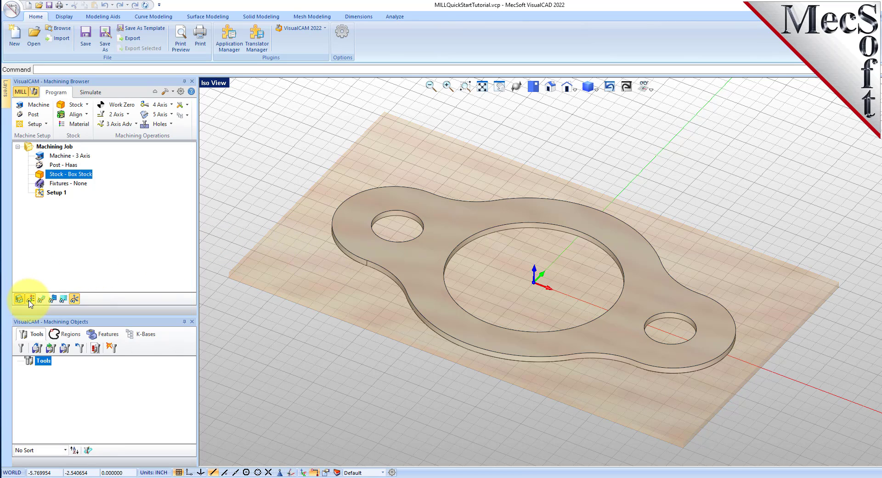
left_click(30, 302)
left_click(30, 301)
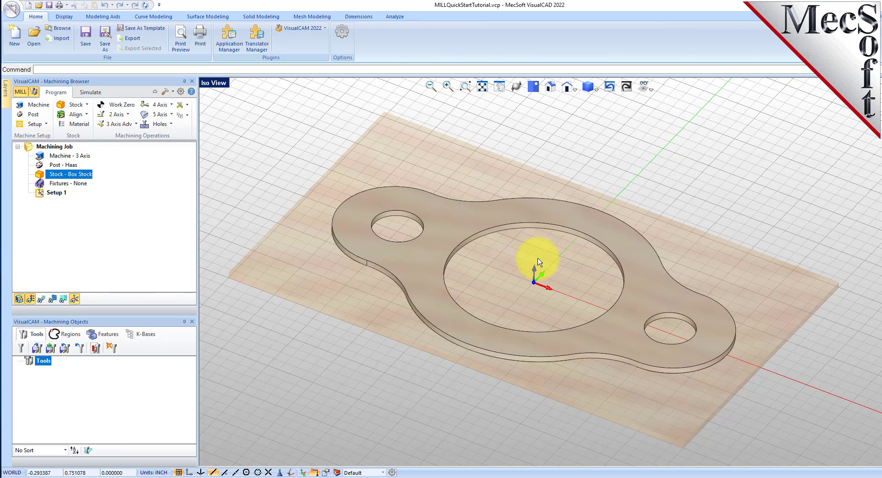
mouse_move(527, 305)
middle_mouse_down()
mouse_move(527, 271)
mouse_move(529, 302)
middle_mouse_up()
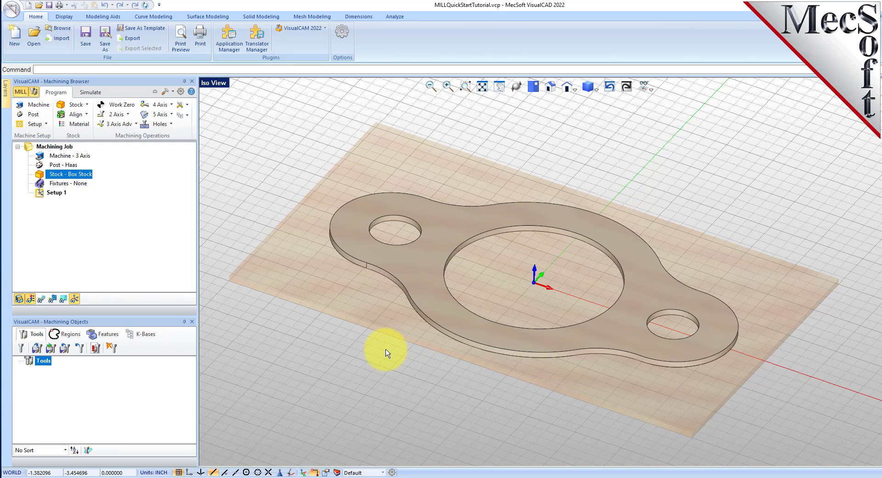
Locate the world coordinate system on the stock box at Highest Z, South West, and fit the model in the view.
left_click(86, 115)
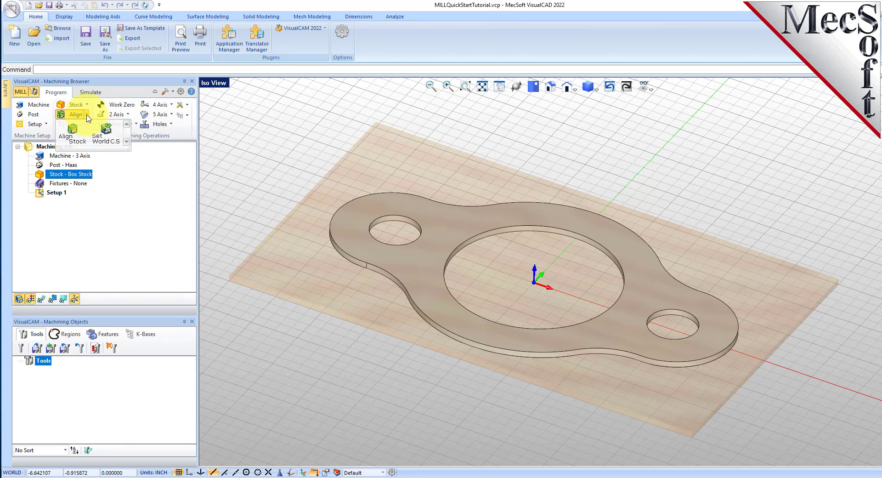
left_click(114, 141)
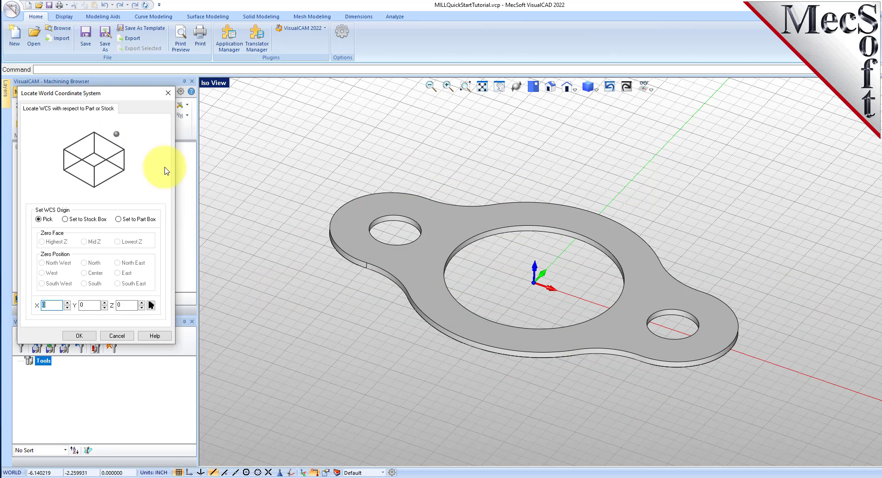
left_click_drag(128, 93, 170, 121)
left_click(164, 239)
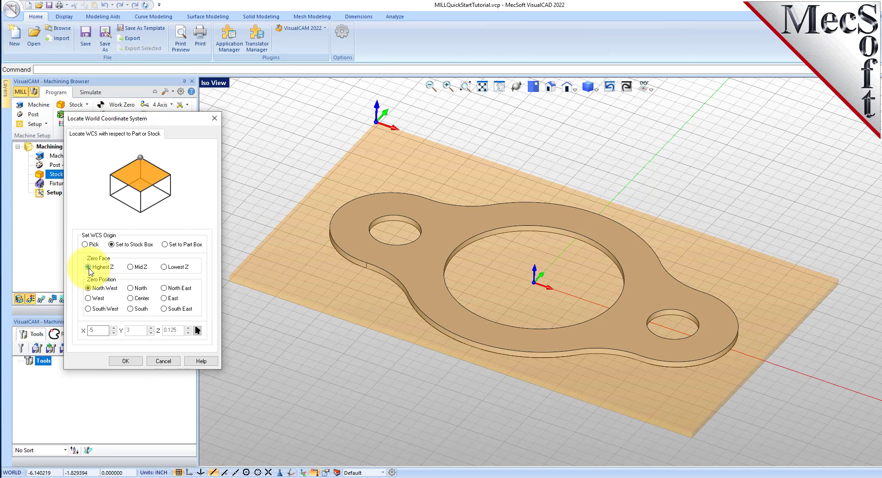
left_click(88, 309)
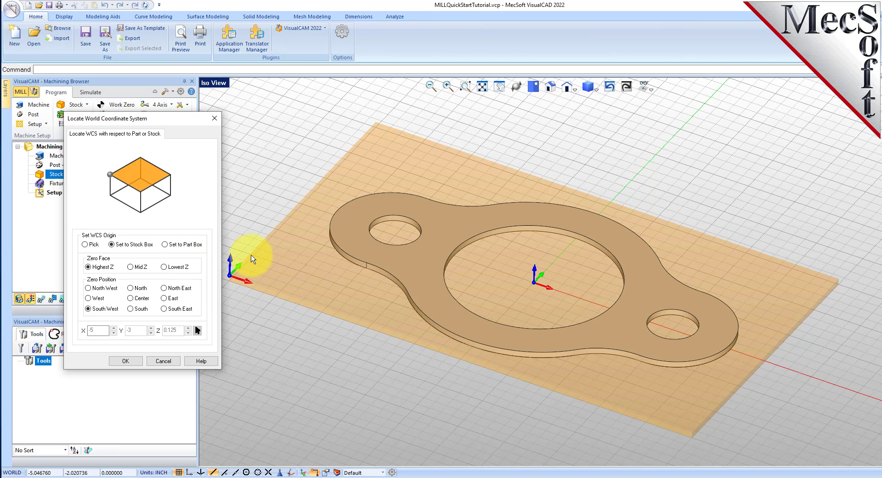
left_click(125, 361)
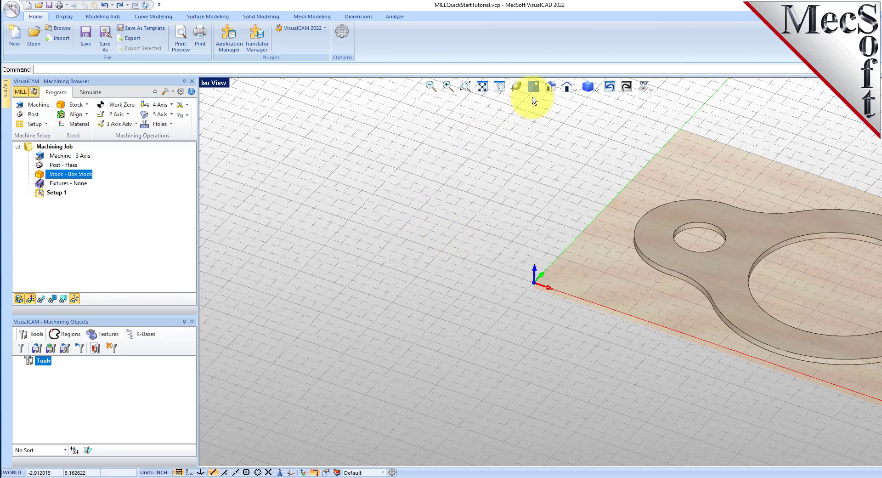
left_click(483, 88)
scroll(519, 258, "up", 5)
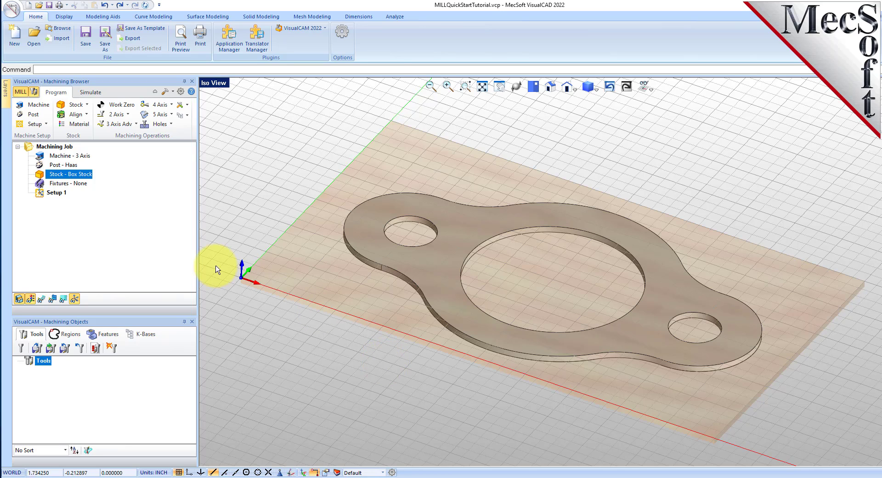
Add a work zero to Setup 1, set to the stock box at Highest Z and South West, and generate it.
left_click(42, 195)
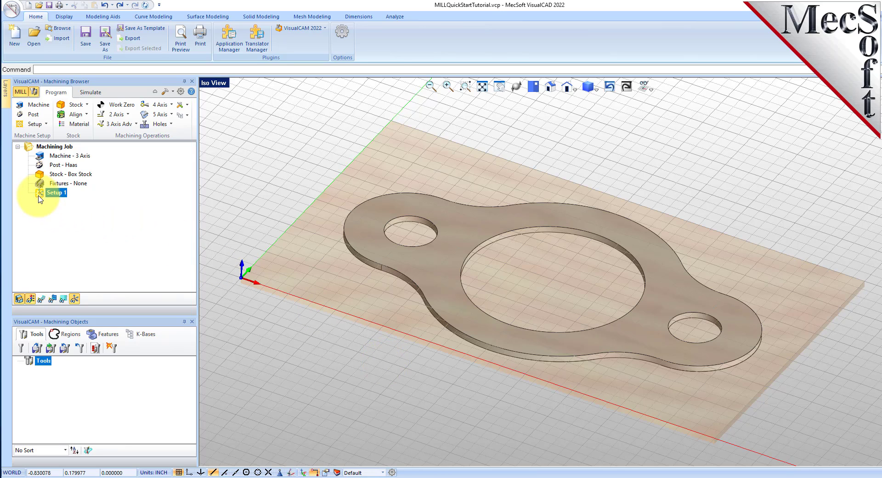
left_click(132, 106)
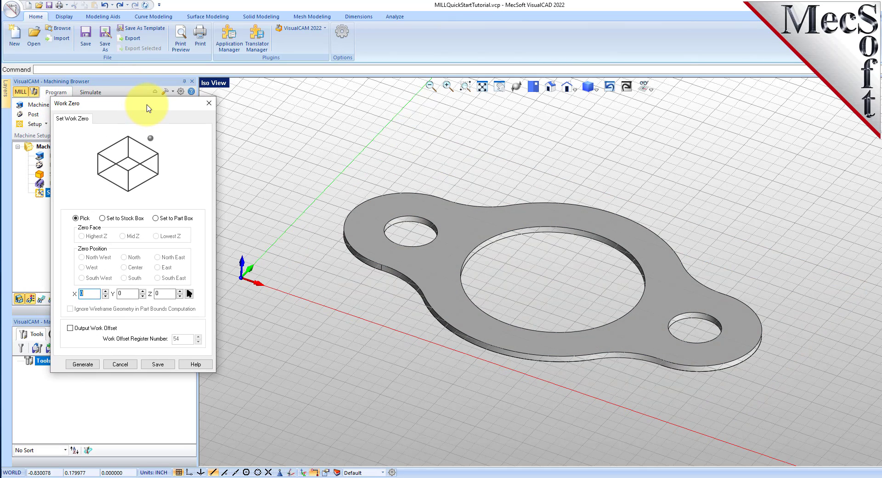
left_click(102, 218)
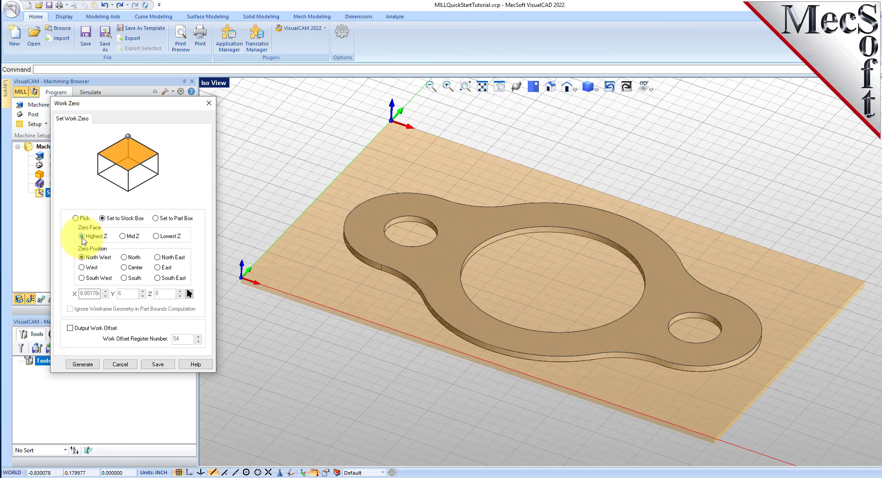
left_click(82, 278)
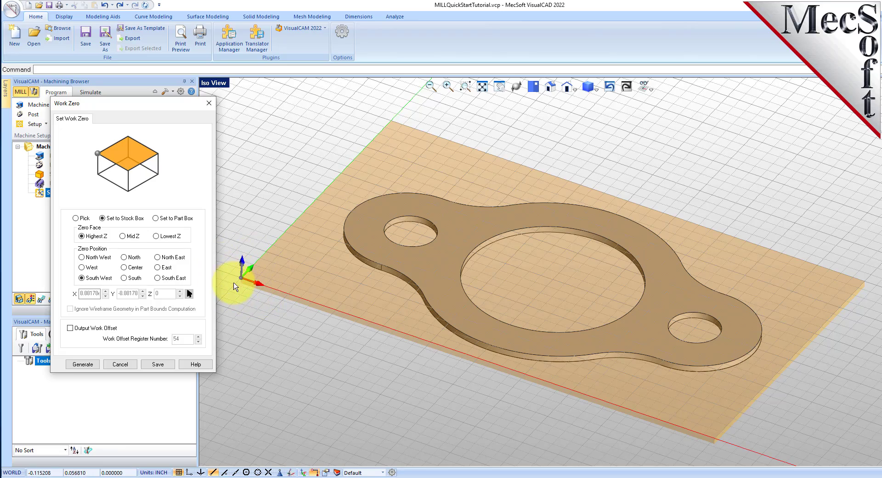
scroll(239, 289, "up", 5)
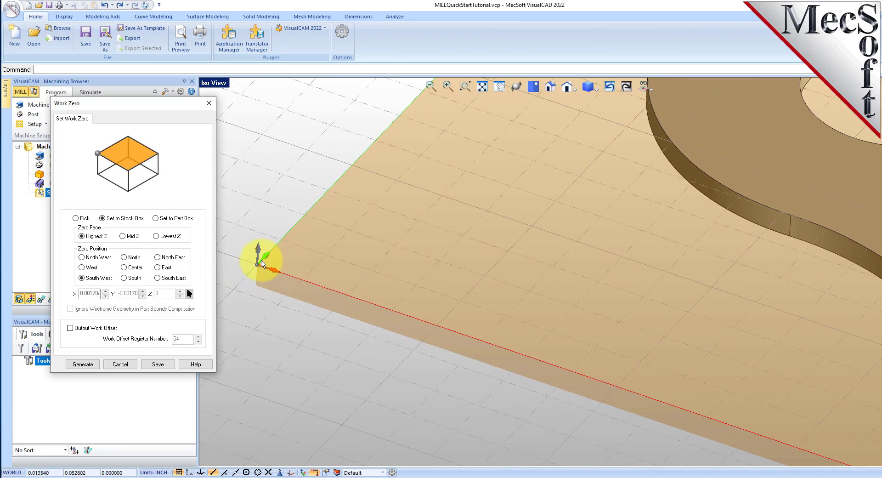
scroll(255, 273, "down", 5)
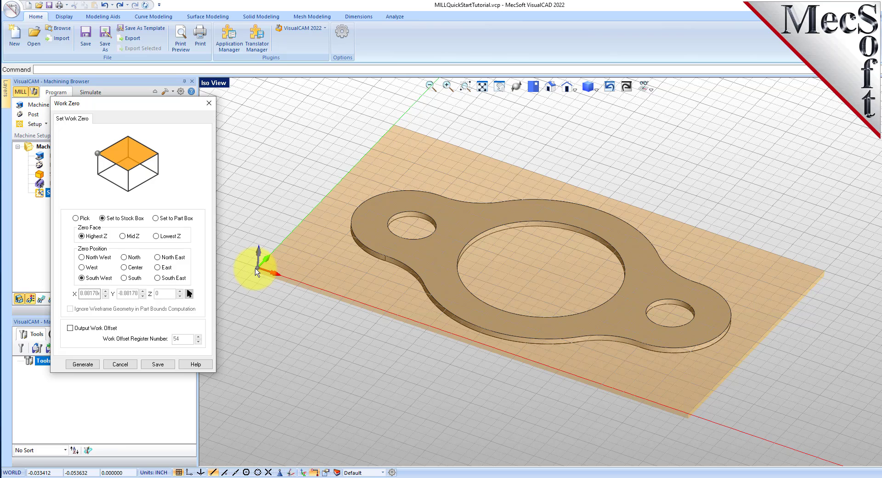
left_click(83, 364)
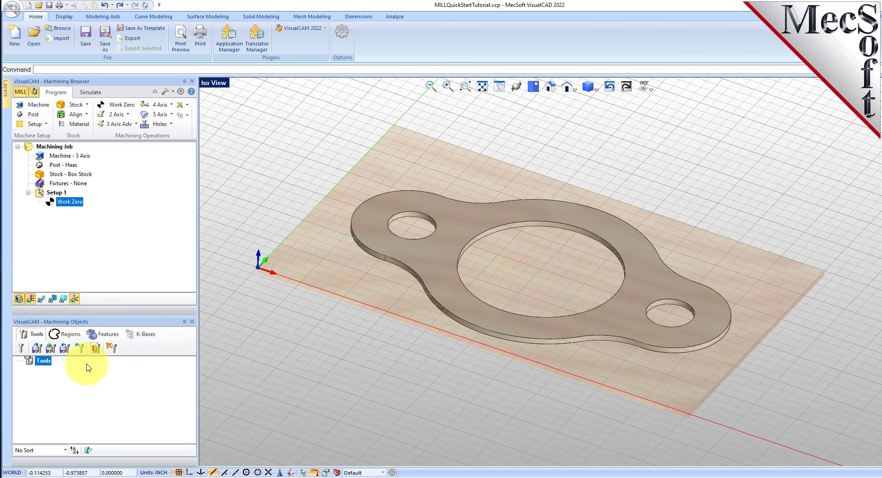
left_click(22, 207)
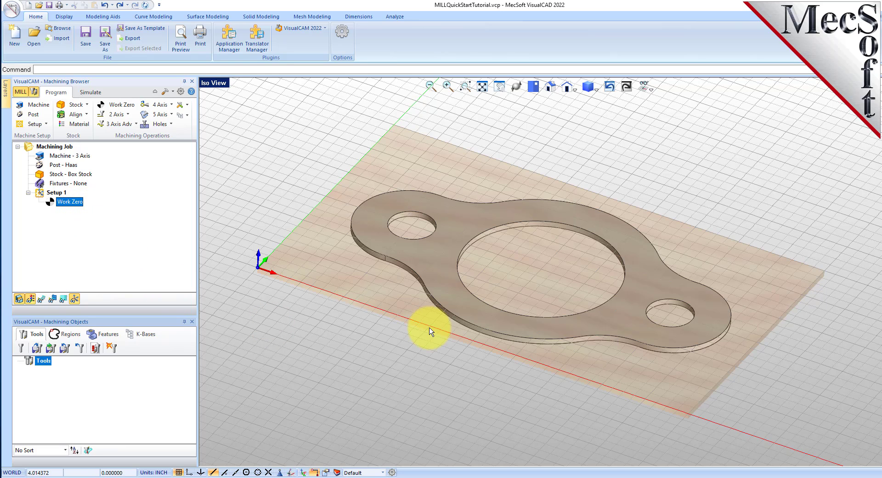
scroll(492, 265, "up", 1)
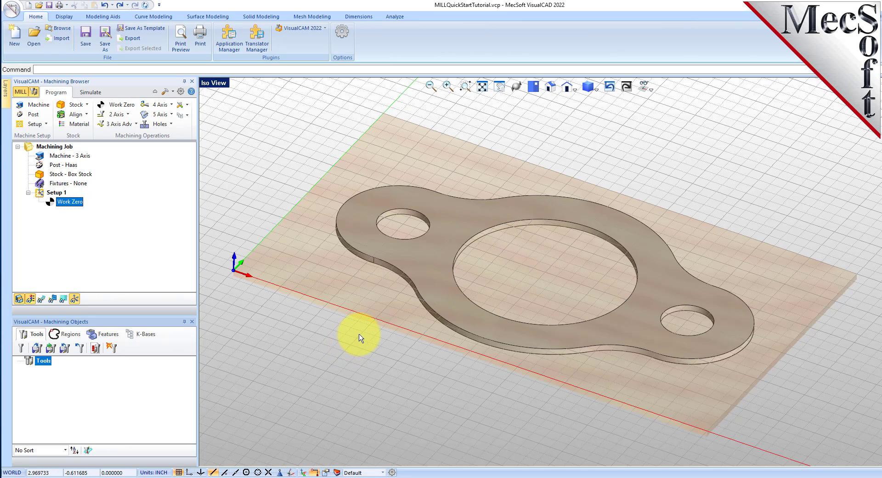
Define a flat end mill named FlatMill-0.5 with a tool diameter of 0.5.
left_click(25, 352)
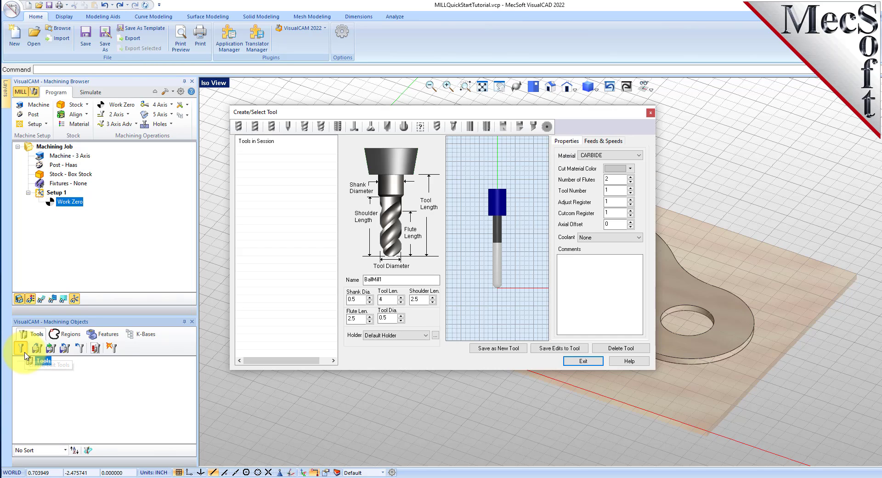
left_click(255, 127)
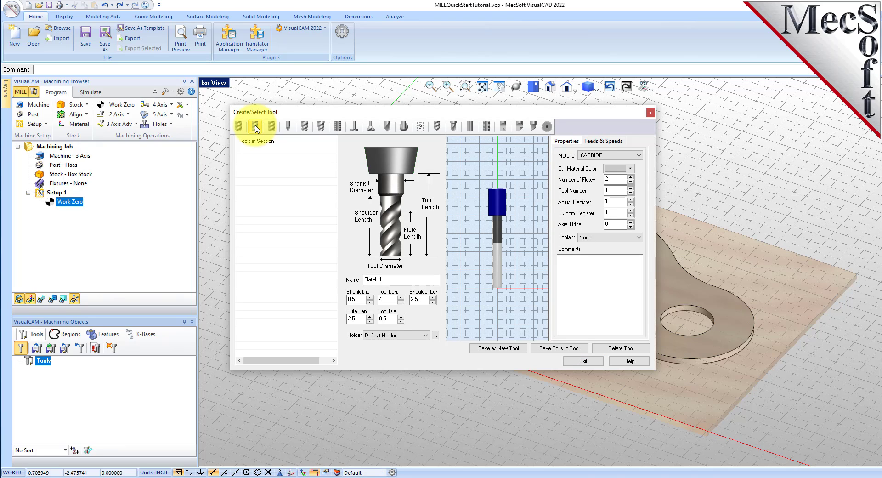
left_click(396, 281)
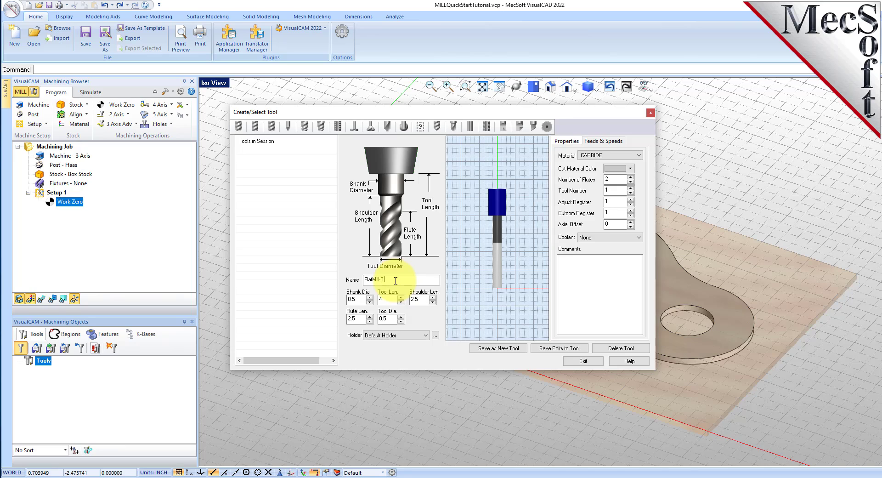
left_click(387, 318)
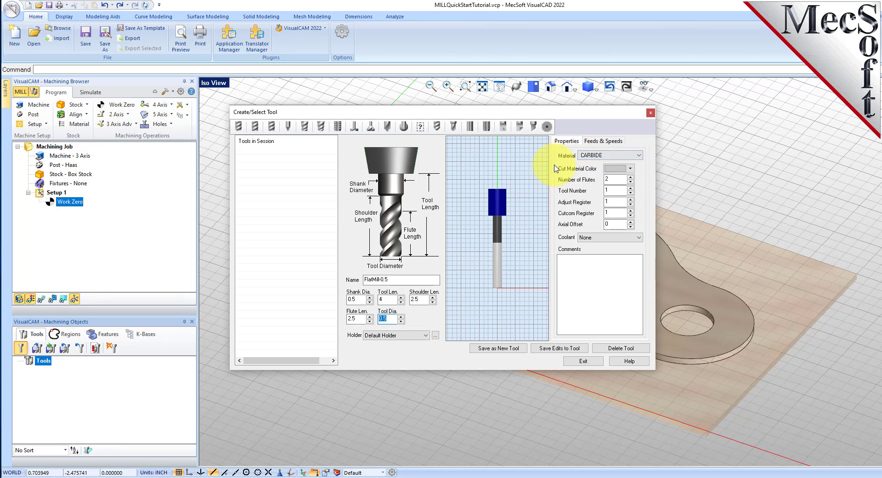
Set the flat mill's material to HSS, with tool number, adjust register and cutcom register all 1.
left_click(591, 156)
left_click(588, 168)
double_click(614, 202)
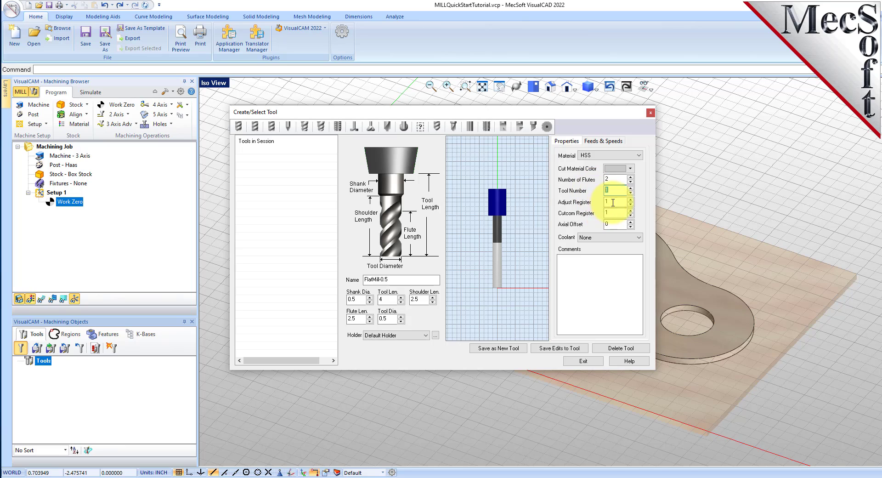
key("Tab")
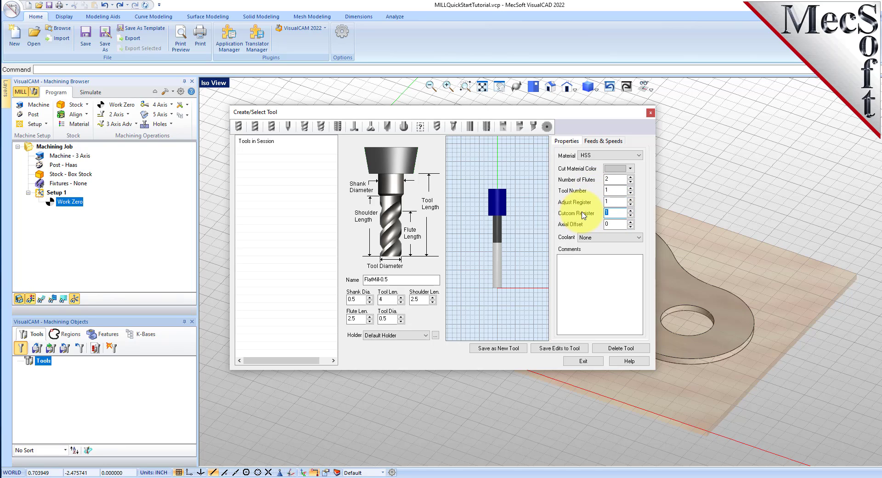
Load the flat mill's feeds and speeds from the table for WOOD stock and HSS tool material.
left_click(611, 142)
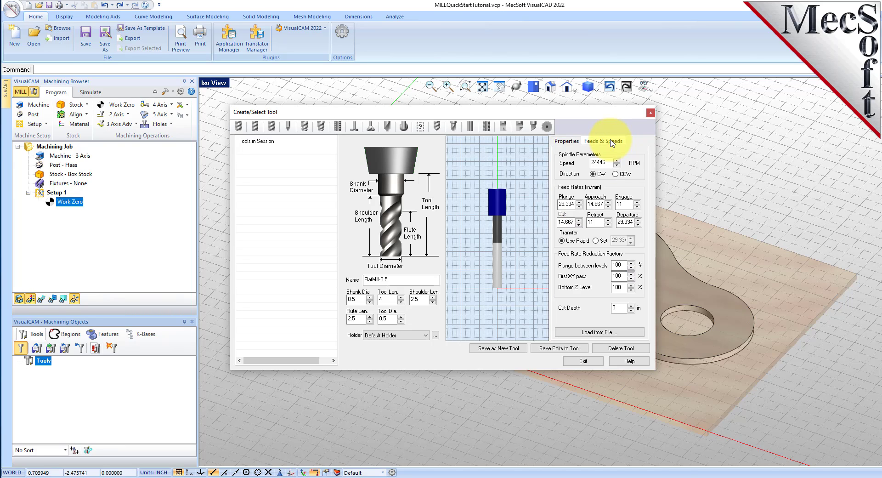
left_click(610, 332)
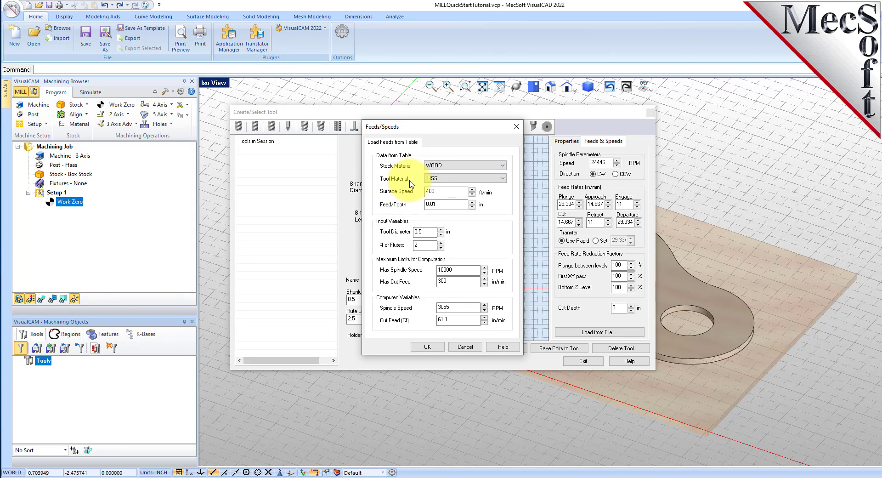
left_click(426, 348)
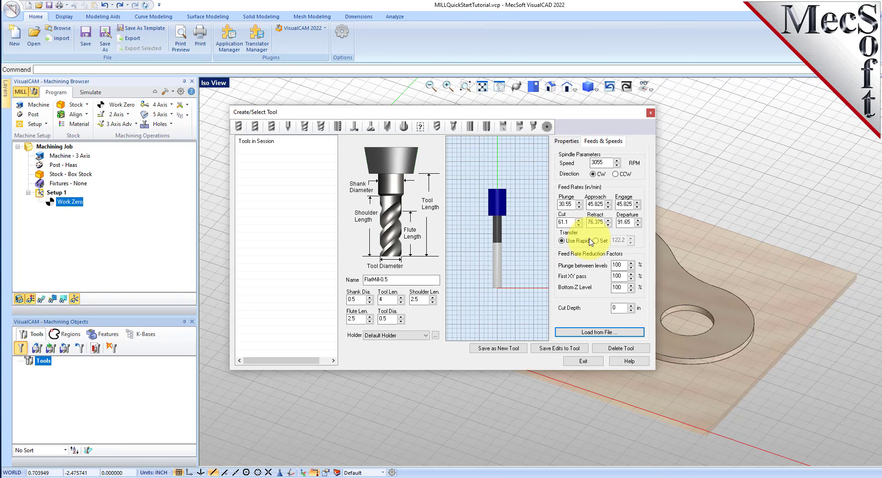
Save FlatMill-0.5 as a new tool in the session and close the tool definition.
left_click(504, 352)
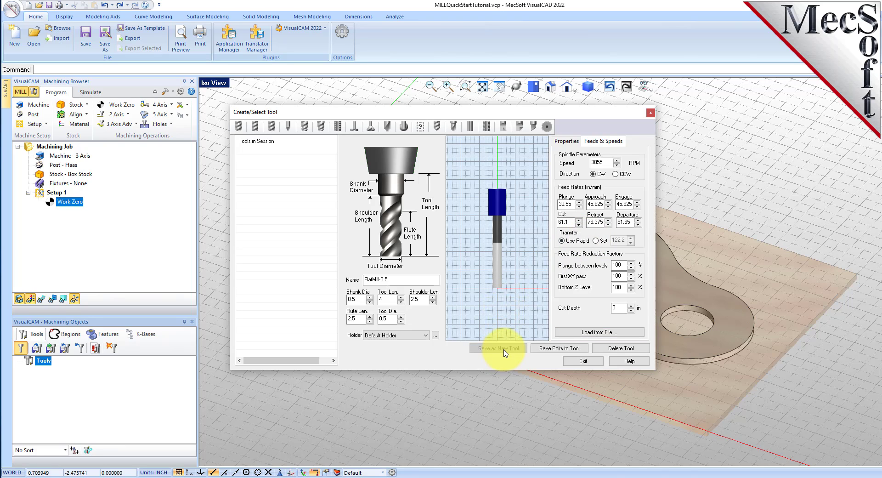
left_click(243, 151)
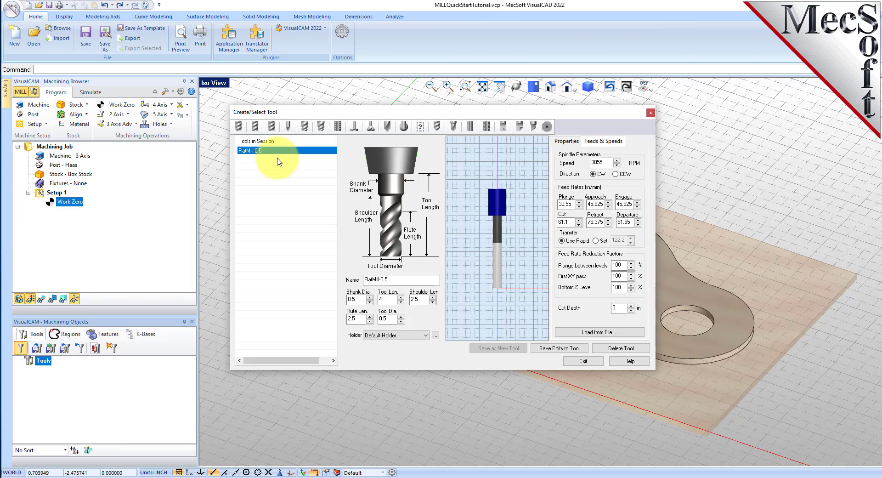
left_click(581, 361)
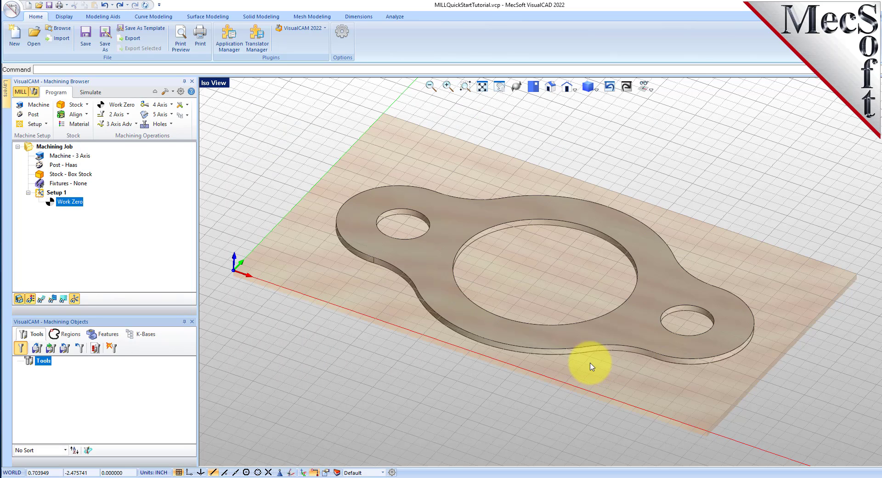
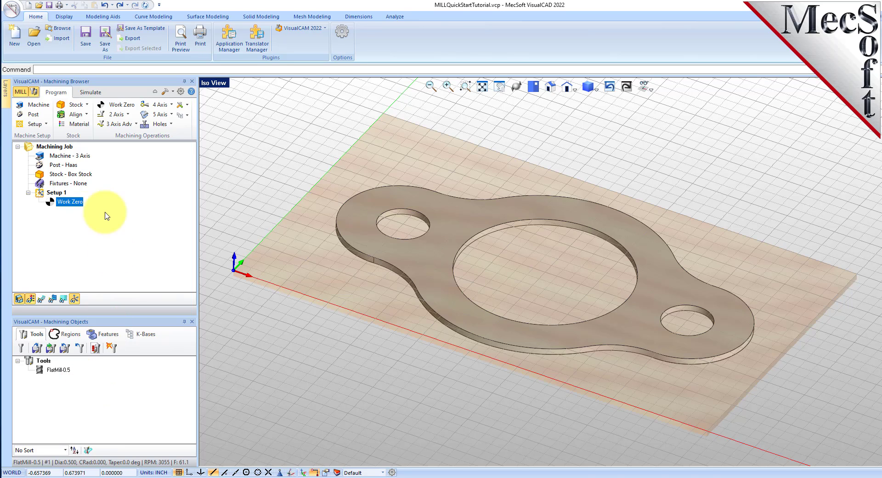
Create a 2 1/2 Axis Profiling operation and select the upper edges of the large centre hole and both small holes as part regions.
left_click(126, 118)
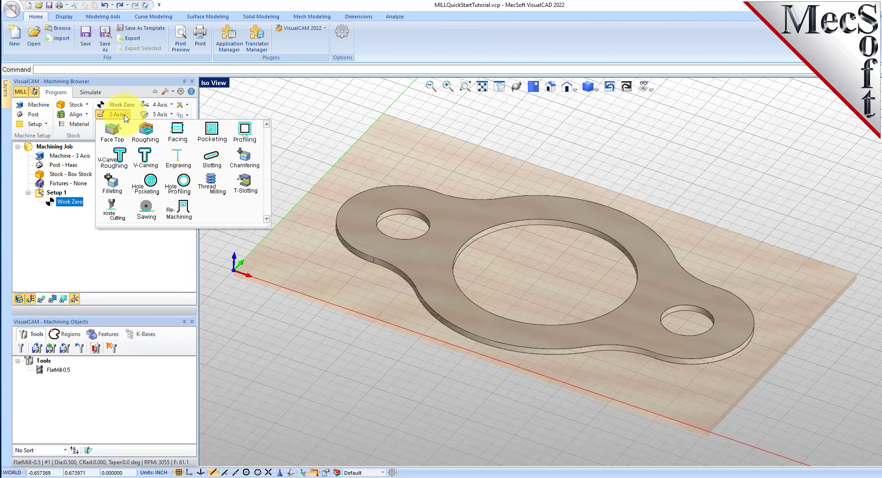
left_click(256, 136)
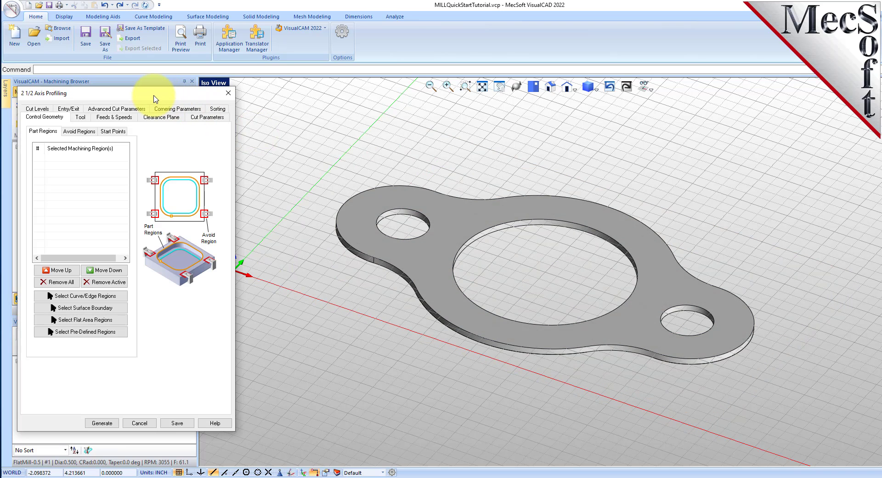
left_click_drag(151, 87, 238, 92)
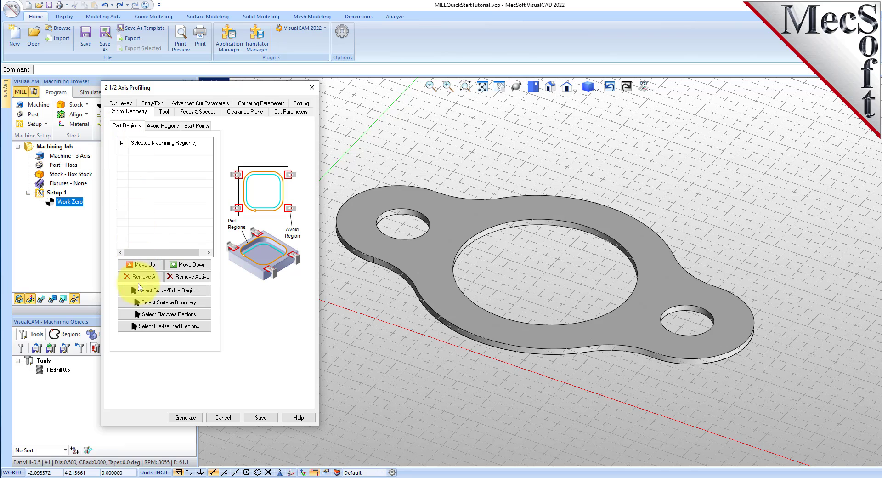
left_click(206, 292)
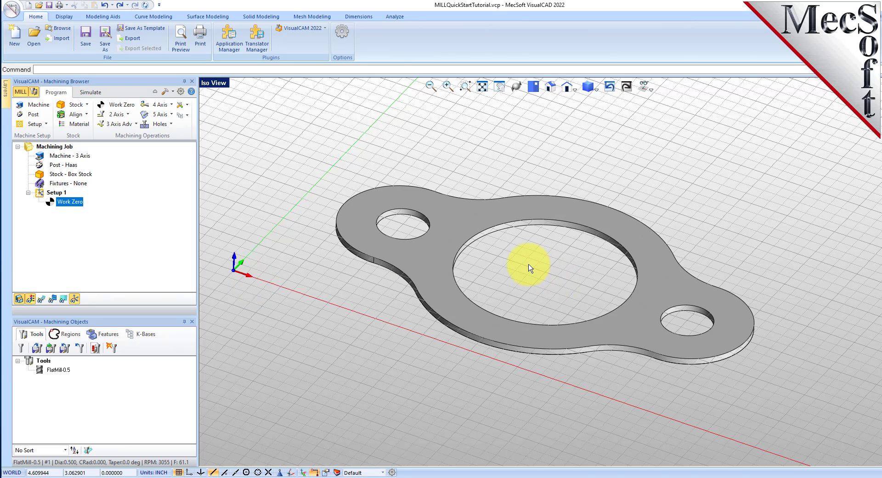
left_click(502, 225)
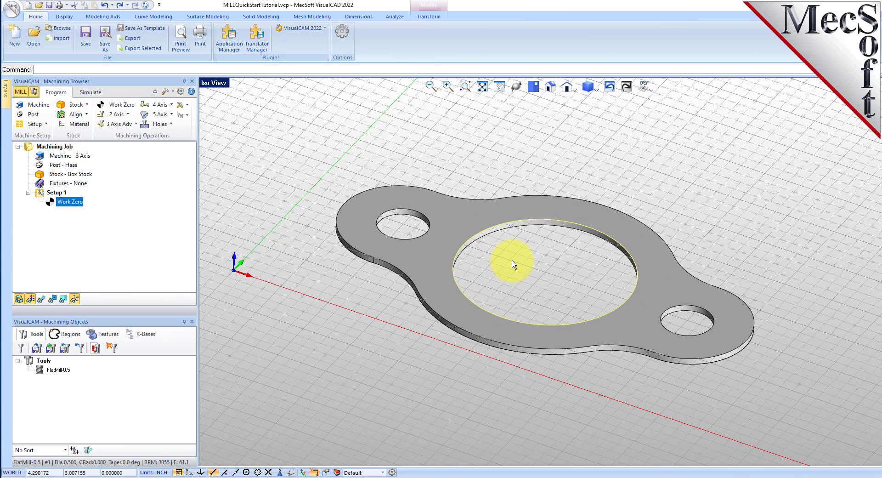
left_click(416, 212)
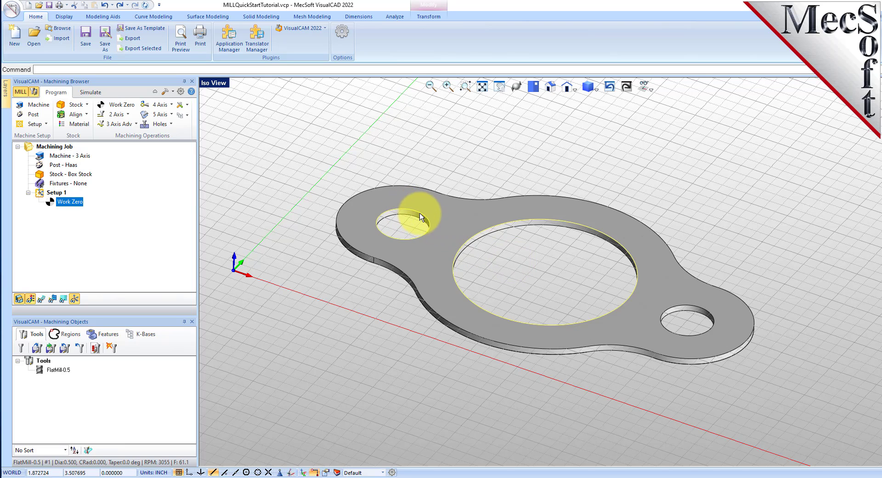
left_click(684, 315)
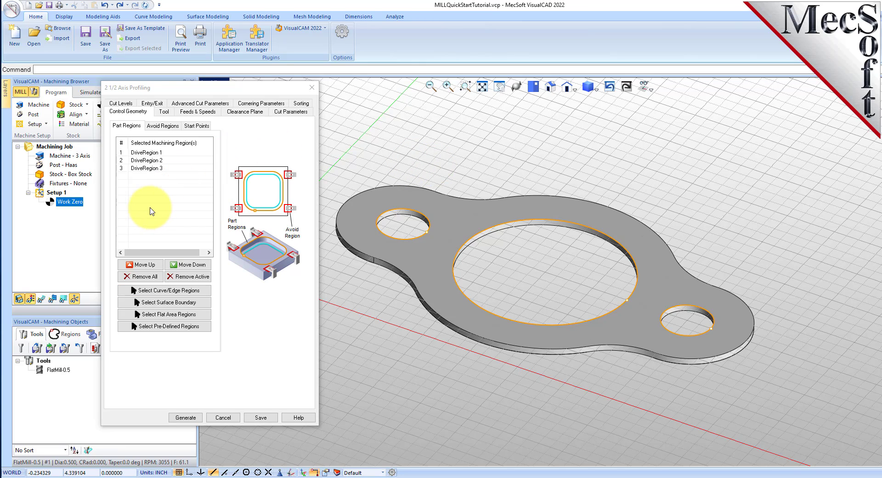
left_click(165, 90)
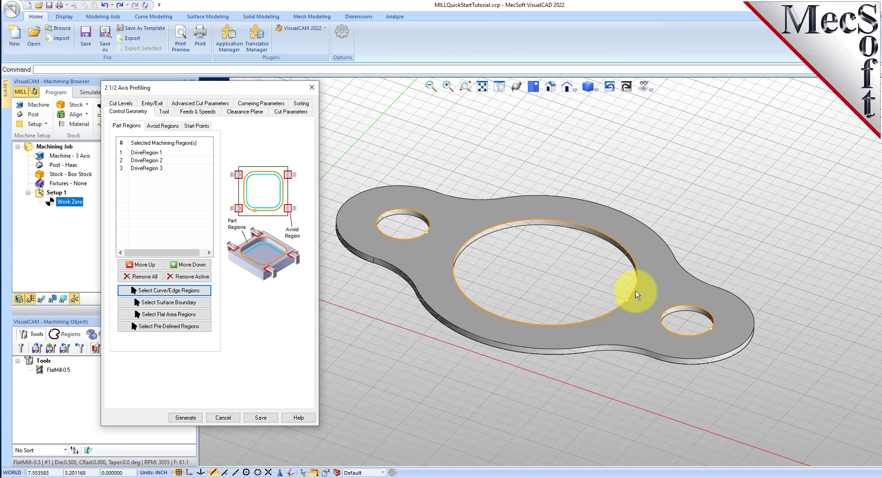
Highlight DriveRegion 1, 2 and 3 in turn to check which hole edge each one represents.
left_click(173, 153)
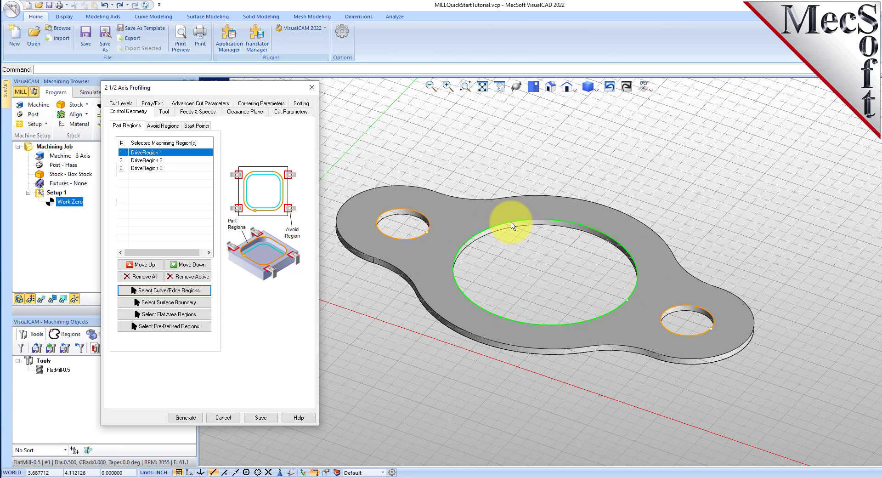
left_click(155, 160)
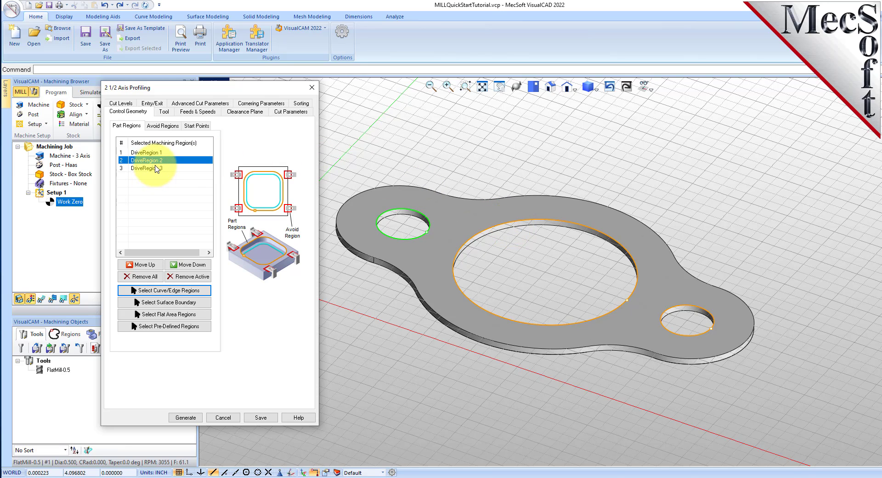
left_click(154, 170)
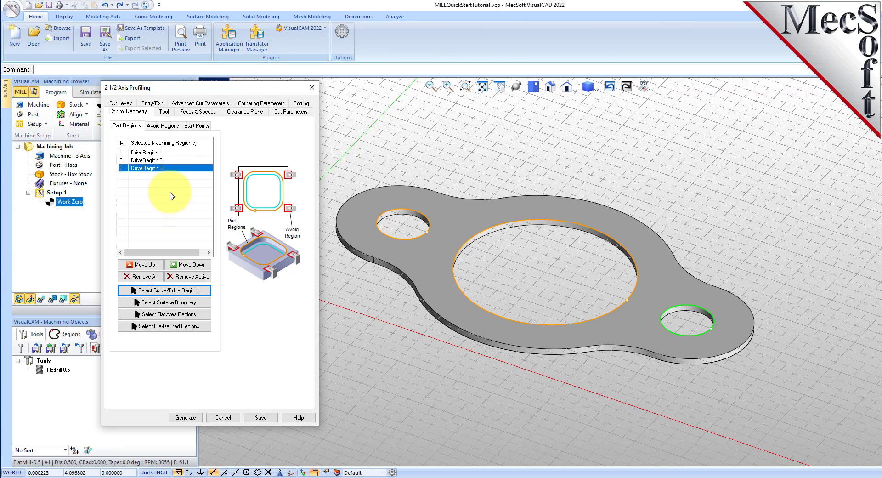
Check that FlatMill-0.5 is the operation's tool and load the feeds and speeds from the tool.
left_click(164, 112)
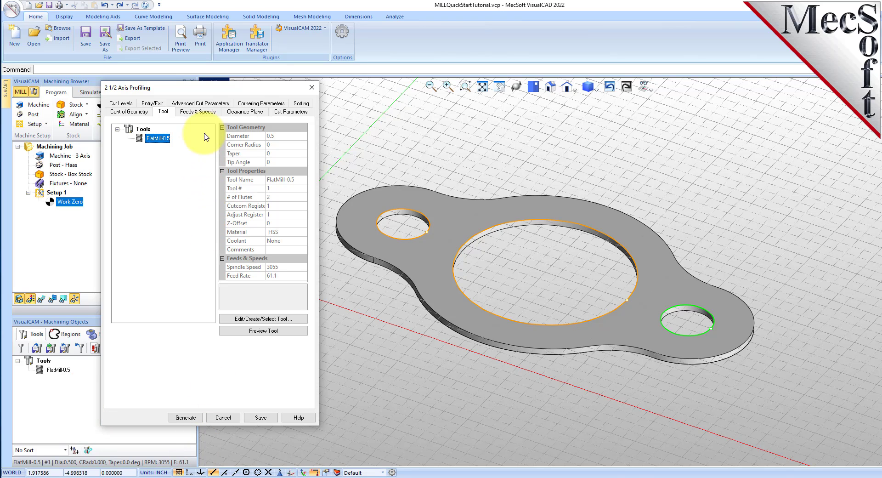
left_click(208, 112)
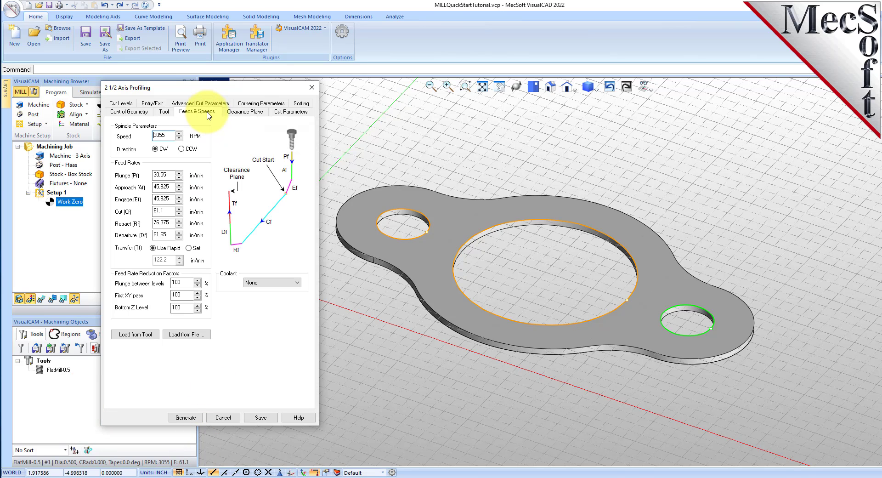
left_click(153, 336)
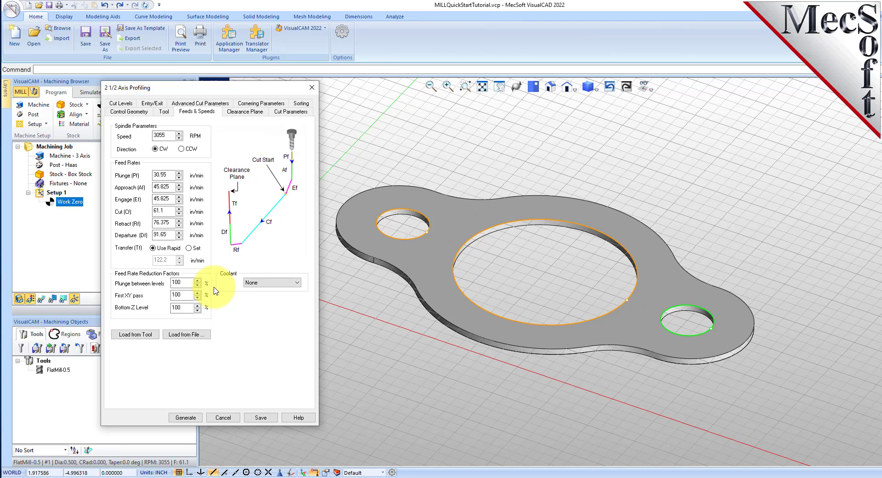
Review the clearance plane settings, and set the cutting side to use Inside for closed curves in the cut parameters.
left_click(258, 113)
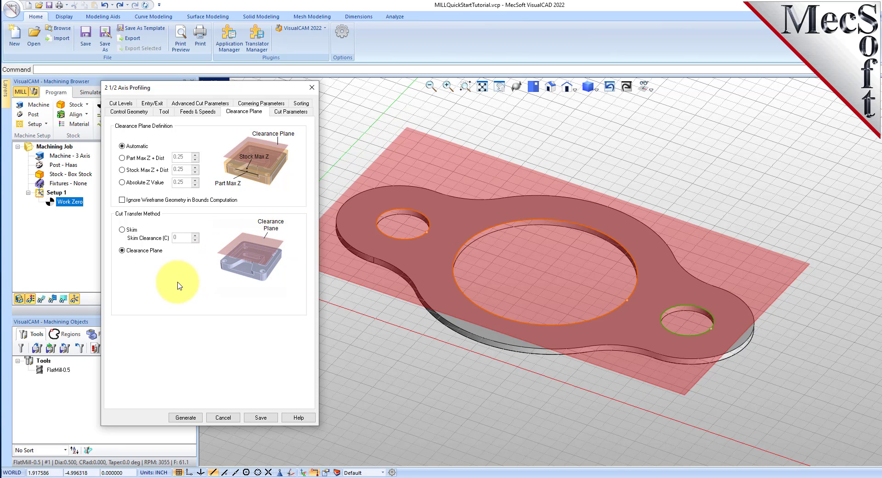
middle_click_drag(437, 253, 528, 264)
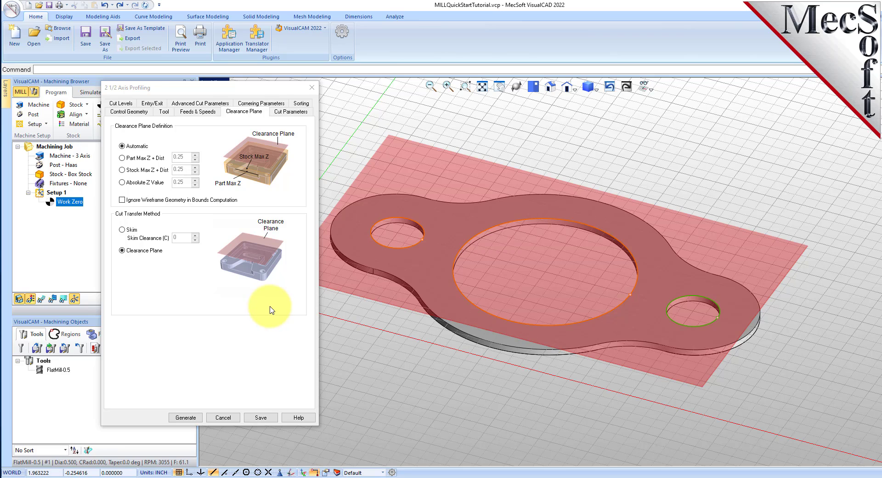
left_click(291, 111)
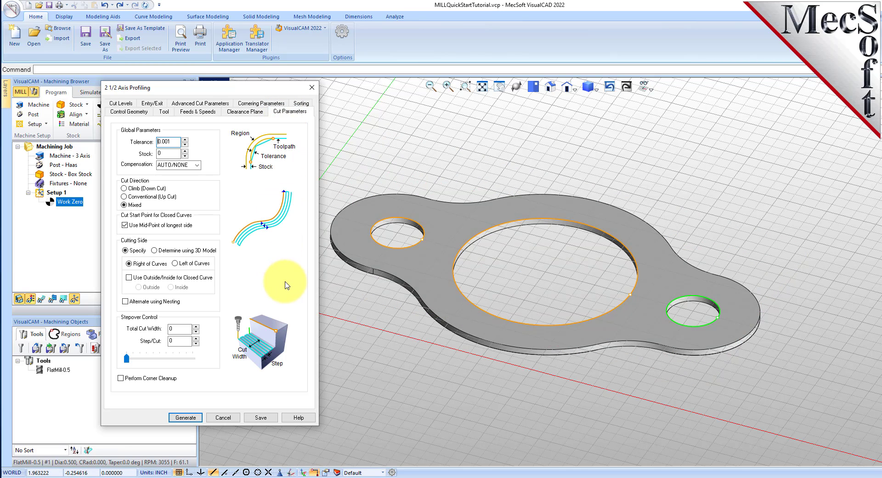
key("Tab")
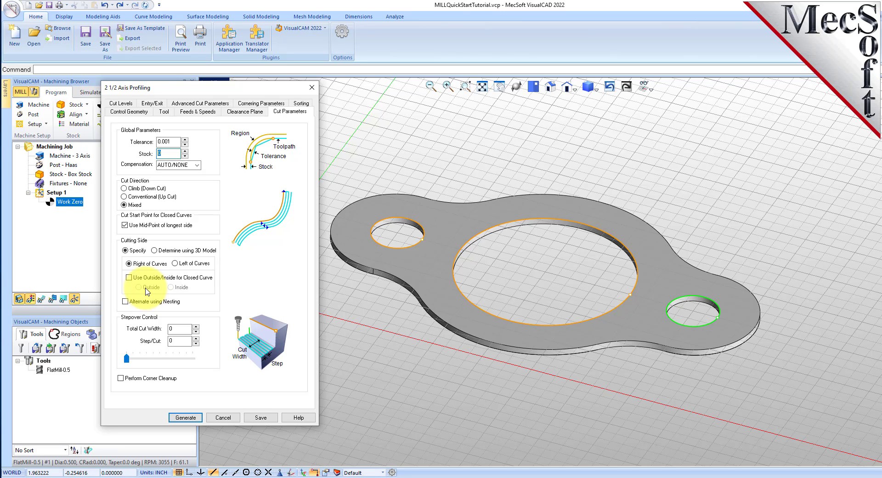
left_click(129, 277)
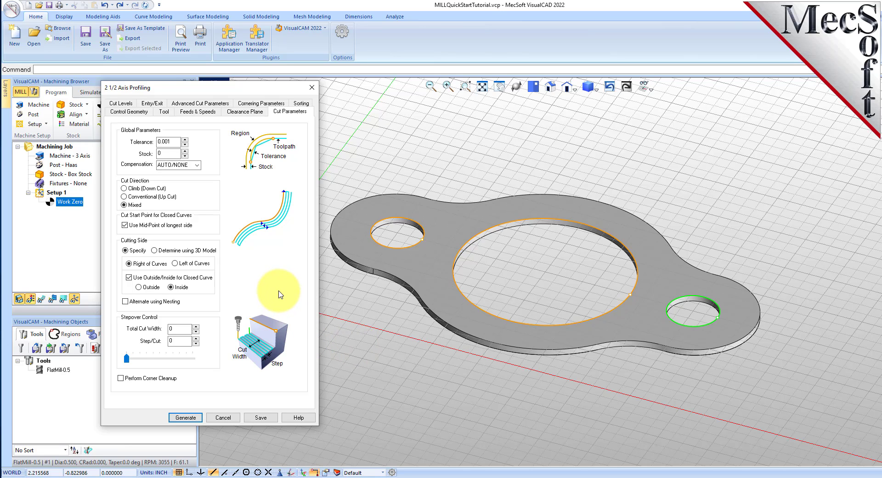
Set the cut geometry location to At Top, with total cut depth, rough depth and rough depth per cut all 0.125.
left_click(121, 103)
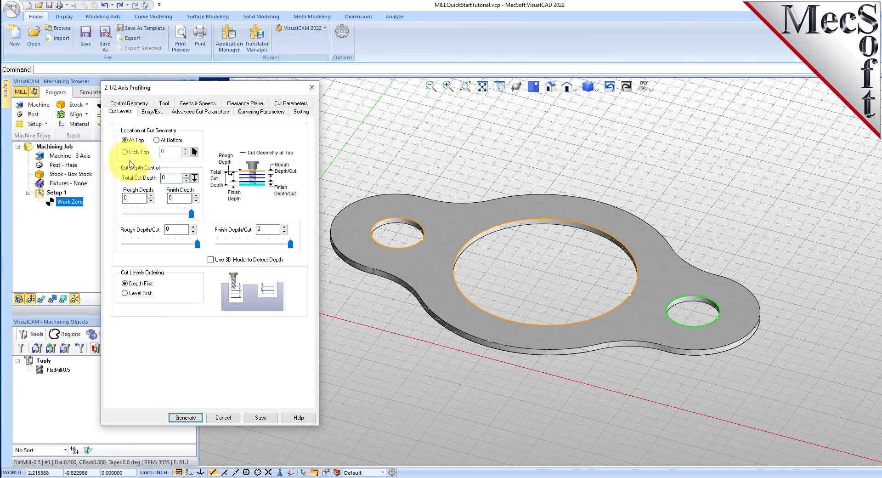
left_click(126, 141)
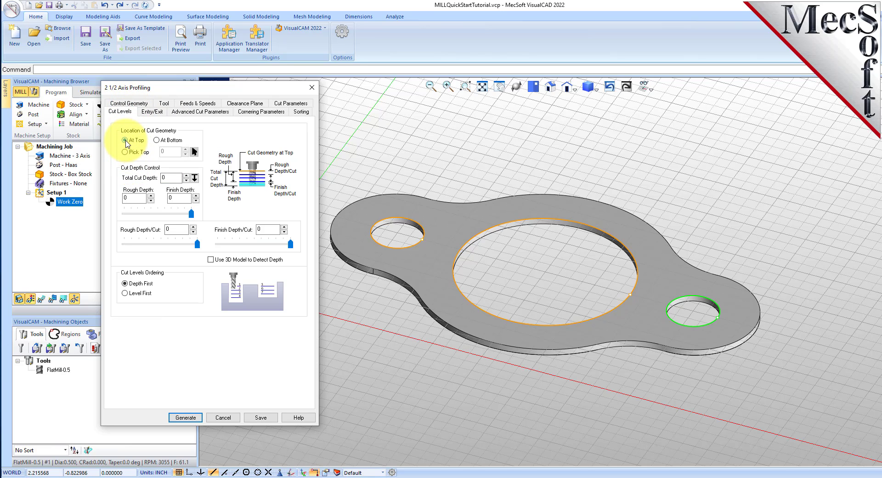
left_click(174, 177)
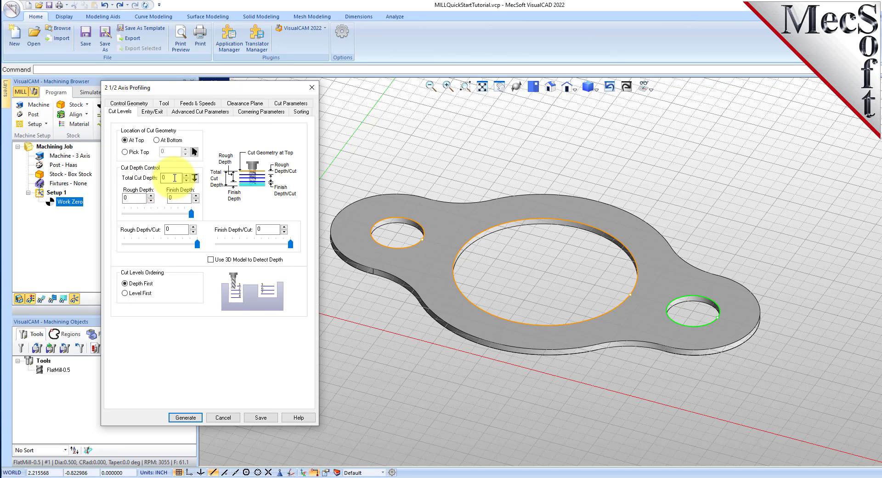
type(".125")
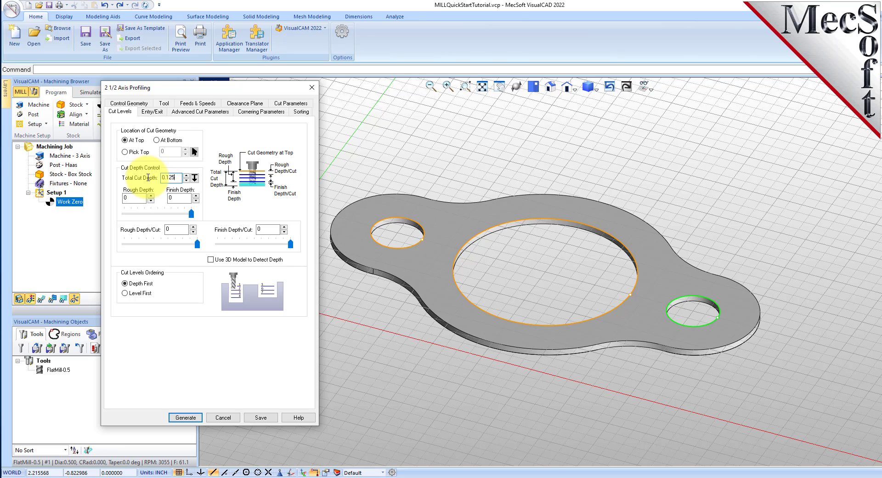
double_click(171, 177)
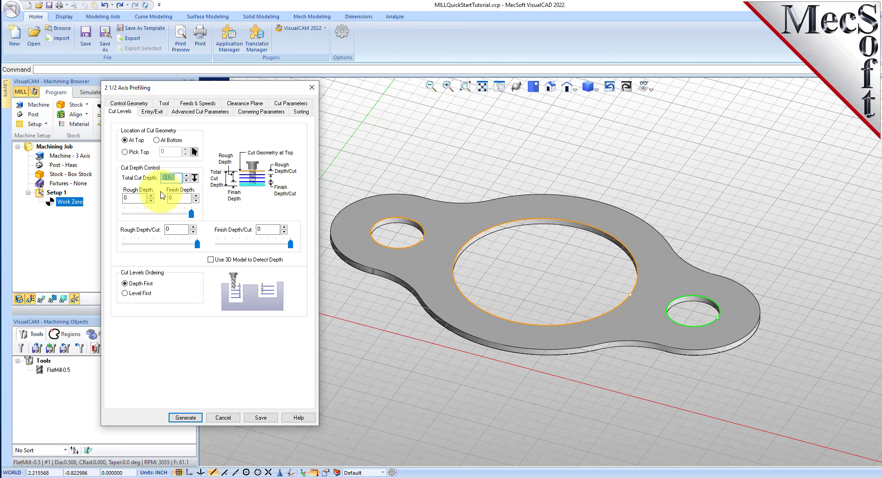
double_click(132, 198)
key("ctrl+v")
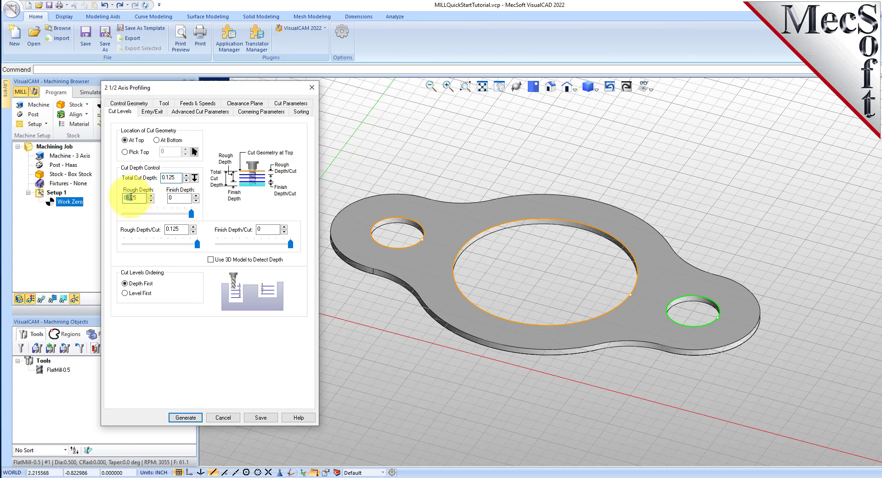
double_click(183, 228)
key("ctrl+v")
double_click(181, 229)
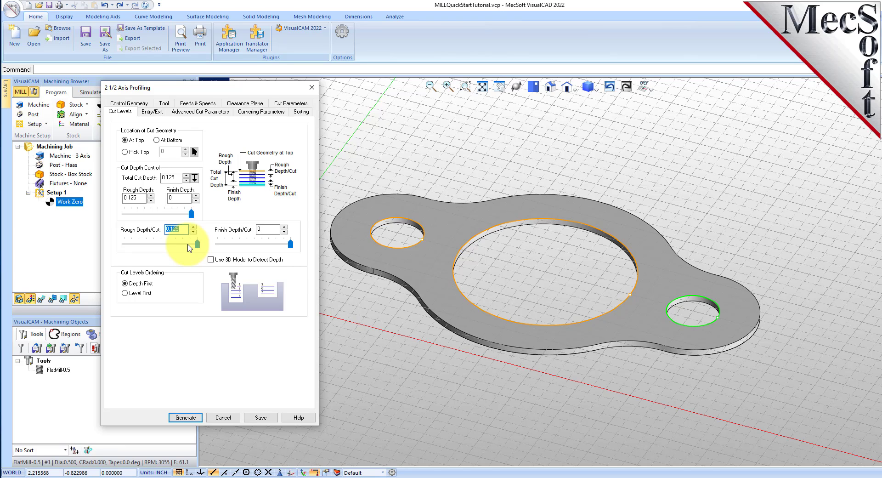
Set both the entry and exit motions to None and generate the 2 1/2 Axis Profiling toolpath.
left_click(152, 112)
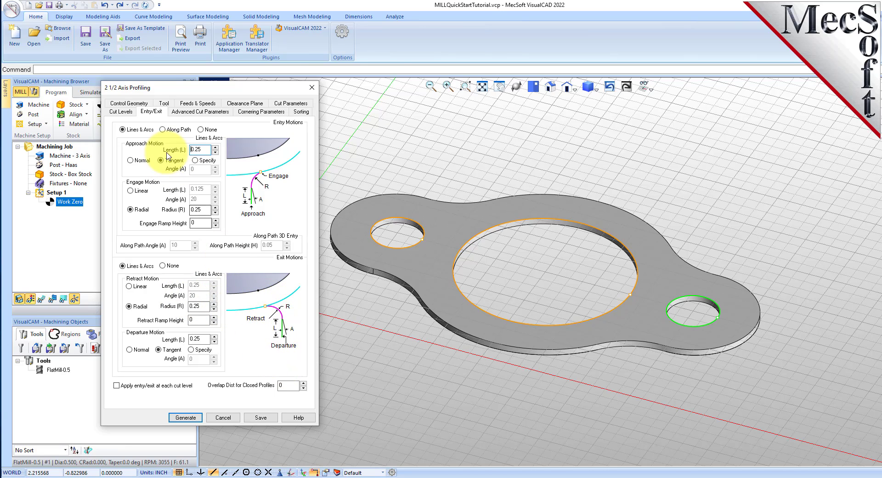
left_click(201, 129)
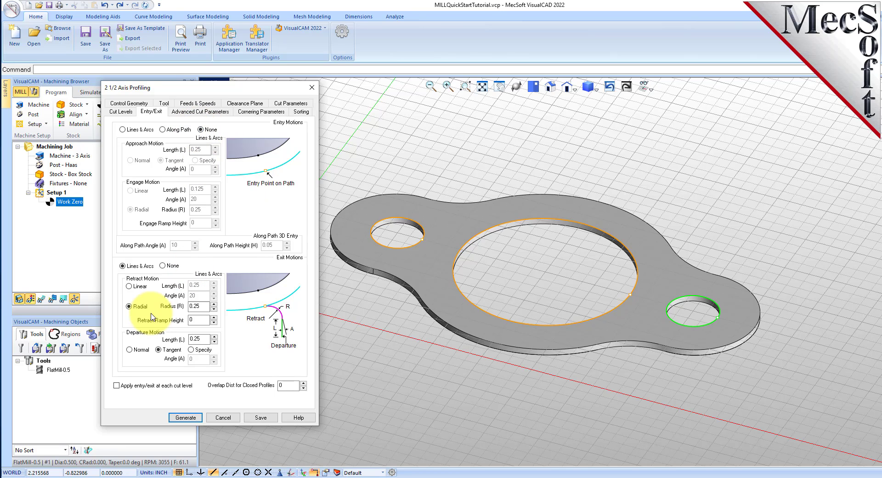
left_click(163, 266)
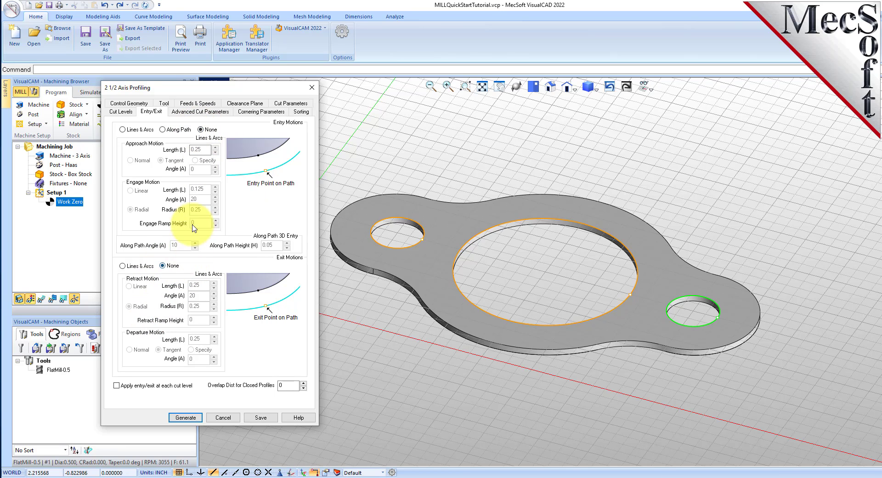
left_click(186, 418)
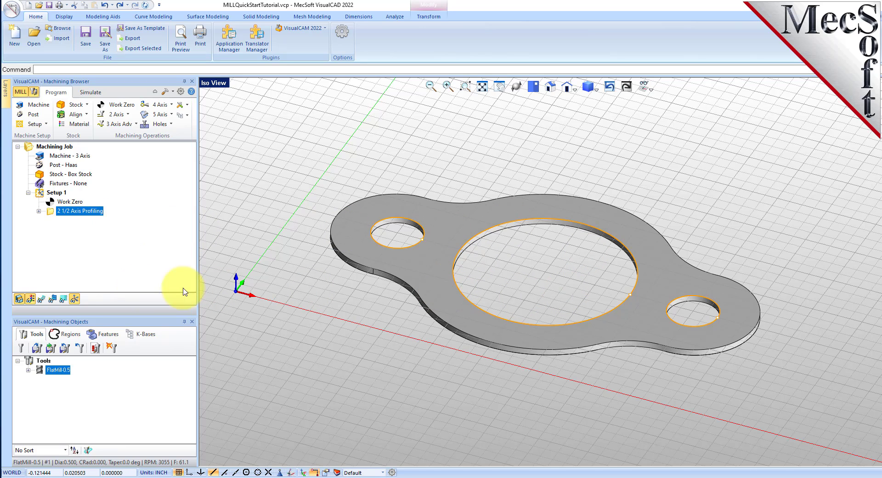
Toggle the toolpath display and leave it on to examine the cuts inside the three holes.
left_click(41, 299)
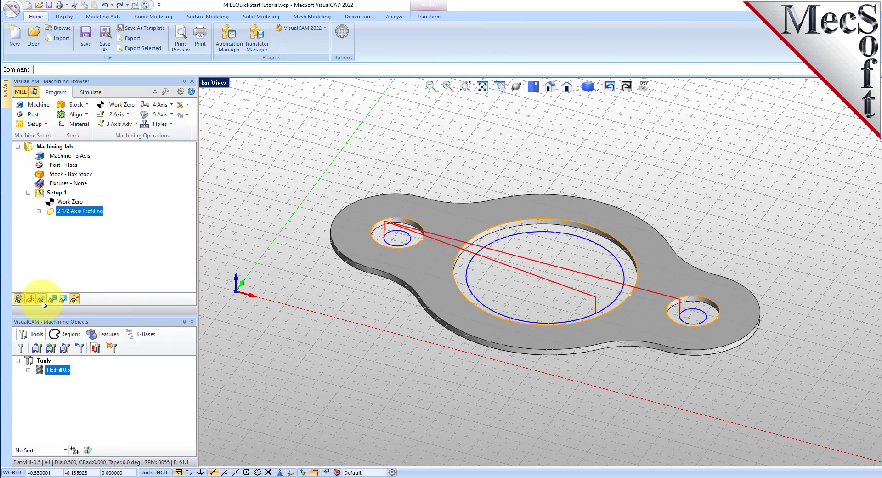
left_click(42, 299)
left_click(41, 299)
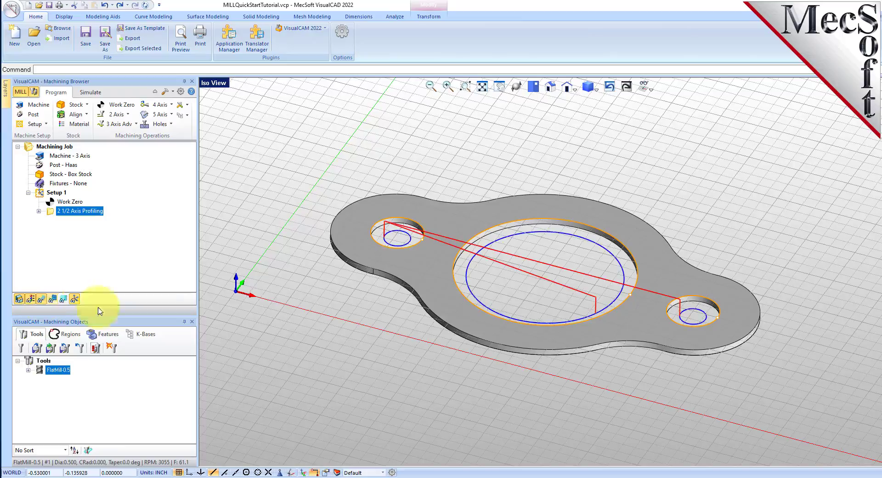
right_click_drag(488, 258, 526, 318)
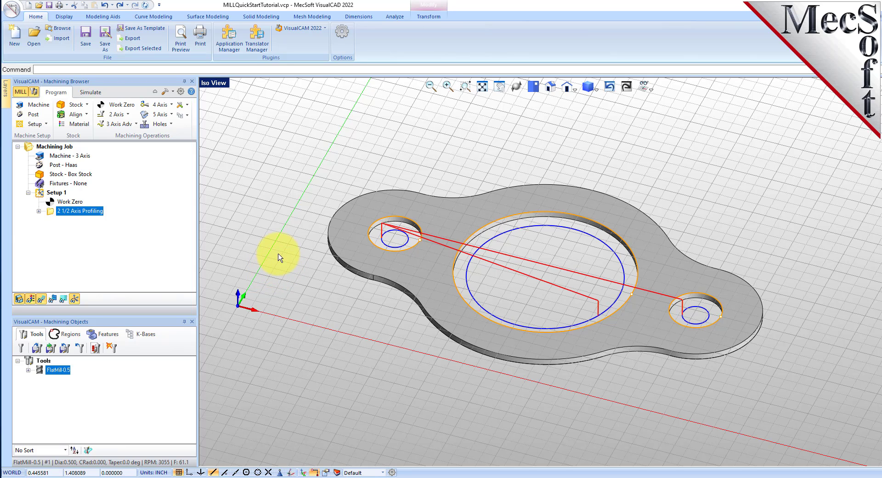
Turn off Simulate by Moves, lower the simulation speed to its minimum and play the profiling operation's cut simulation.
left_click(90, 92)
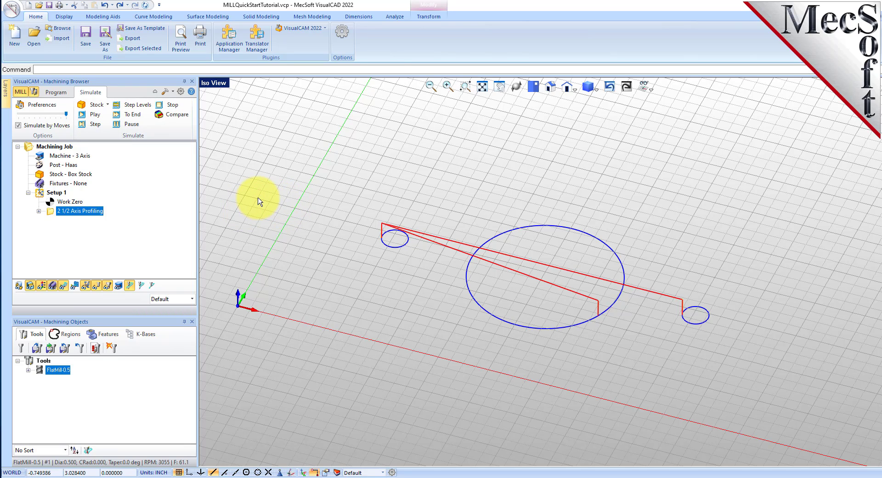
left_click(41, 108)
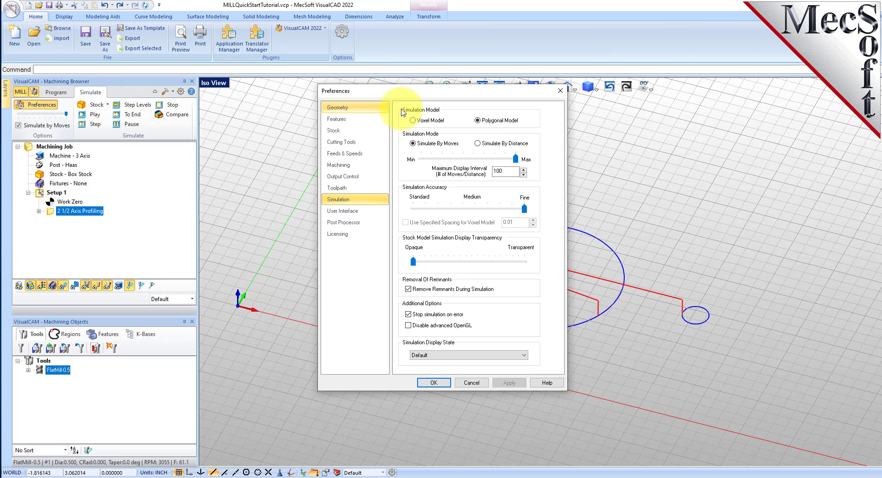
left_click(568, 84)
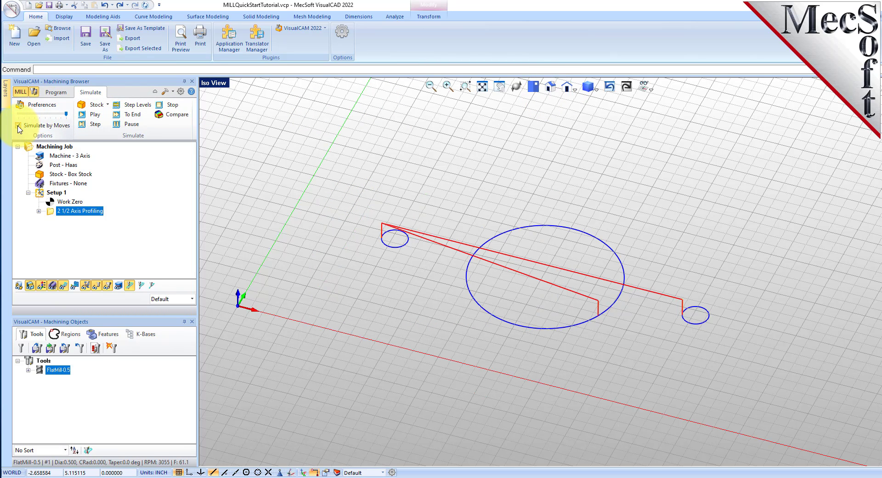
left_click_drag(66, 113, 29, 114)
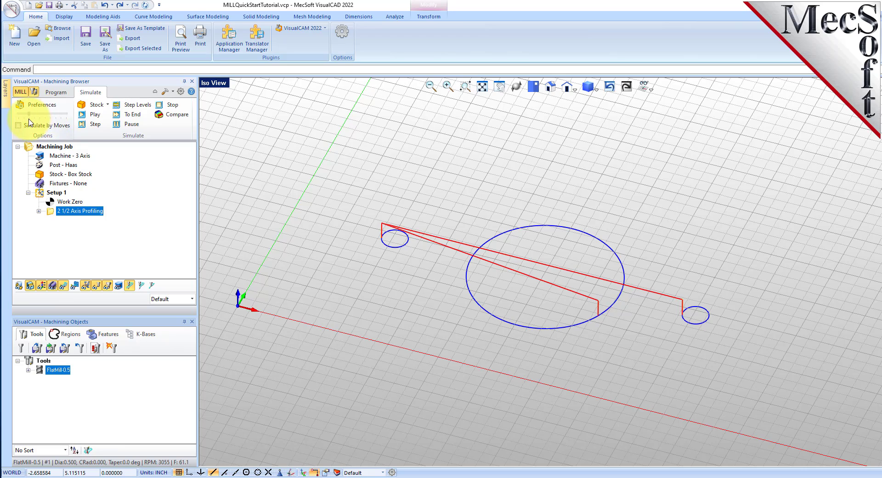
left_click(97, 116)
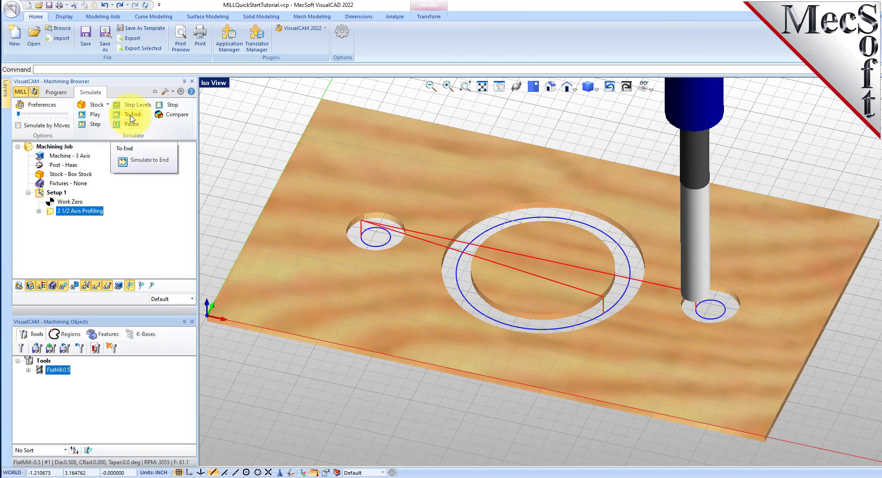
Toggle the stock's wood material texture off and on again to inspect the simulated cut stock.
right_click_drag(462, 309, 445, 266)
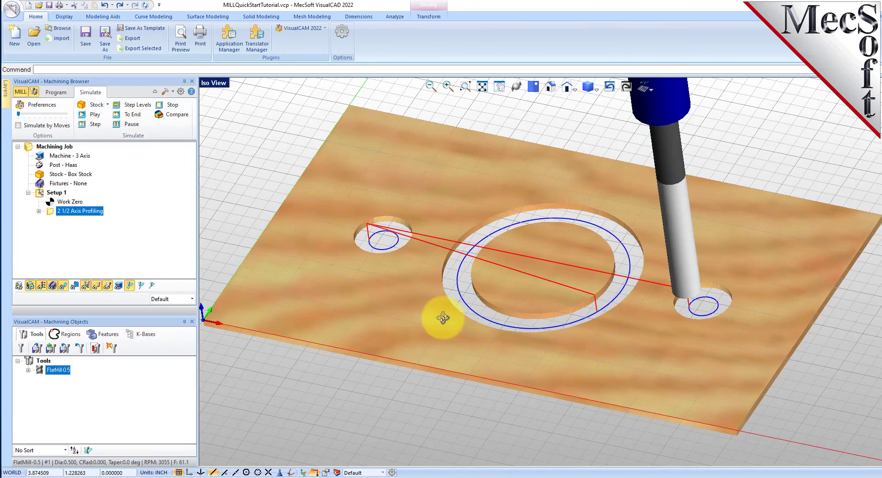
left_click(41, 286)
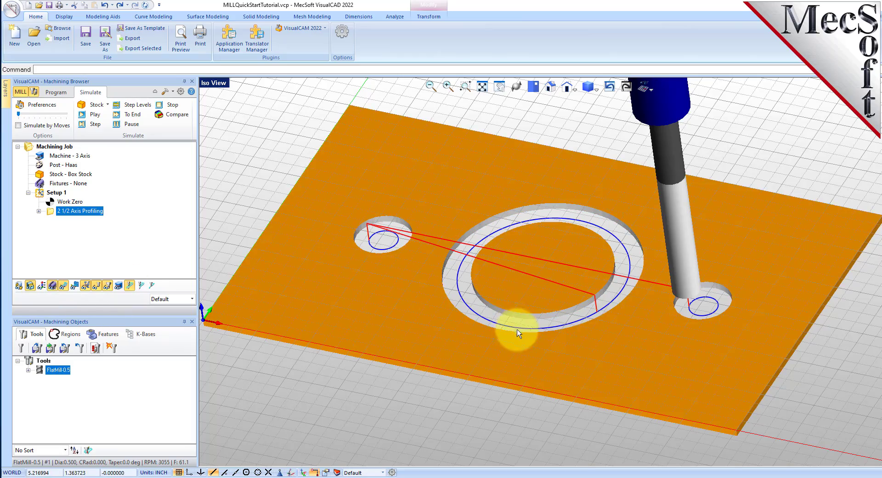
mouse_move(517, 331)
right_mouse_down()
mouse_move(518, 269)
mouse_move(518, 324)
right_mouse_up()
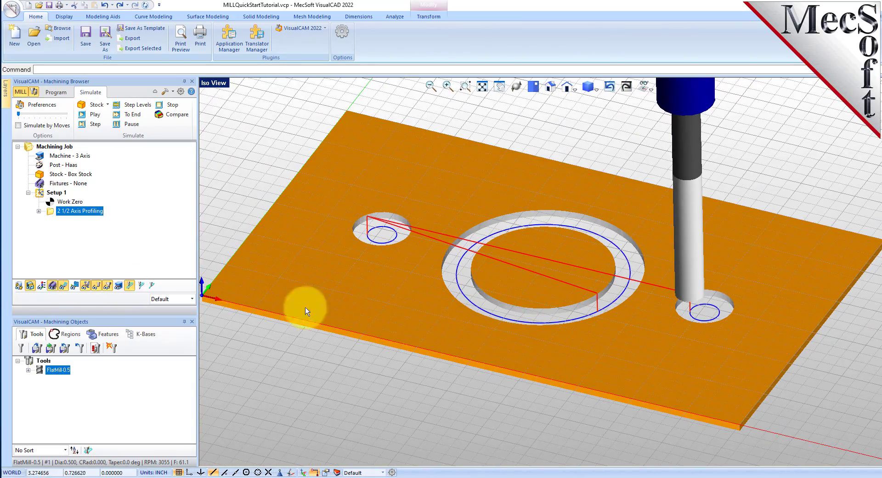
left_click(42, 286)
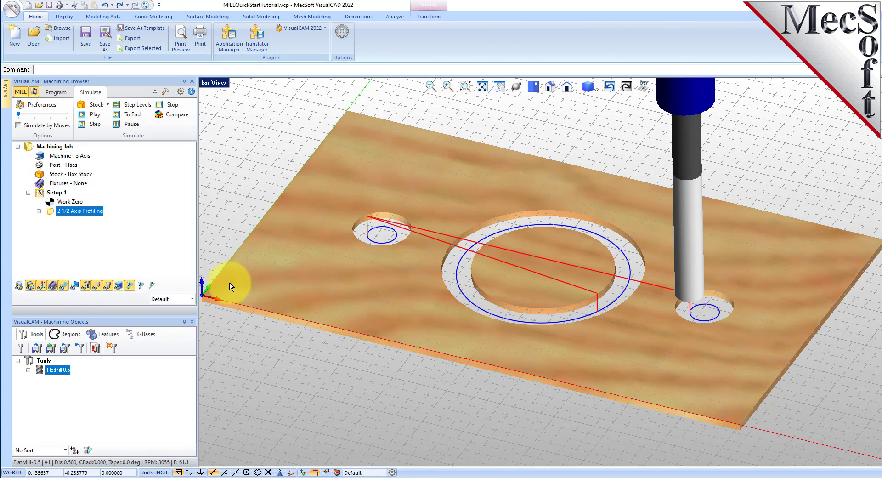
scroll(539, 264, "down", 1)
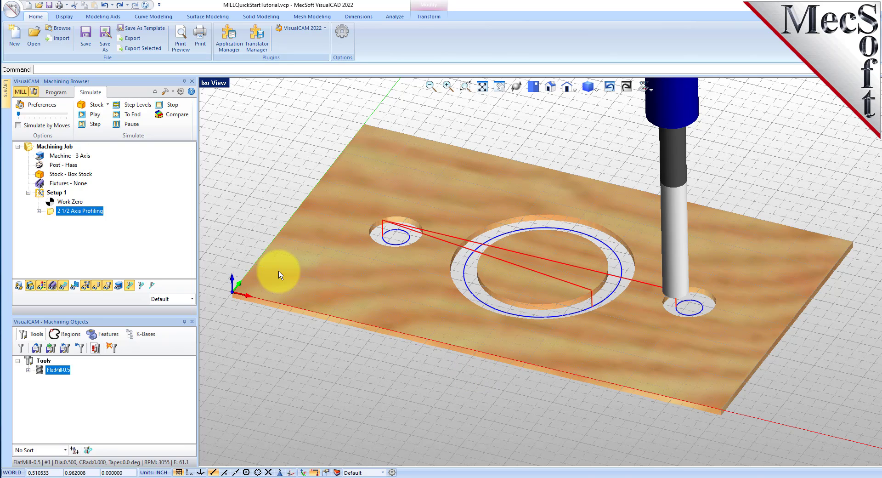
Copy the 2 1/2 Axis Profiling operation and paste the duplicate below it in Setup 1.
left_click(56, 92)
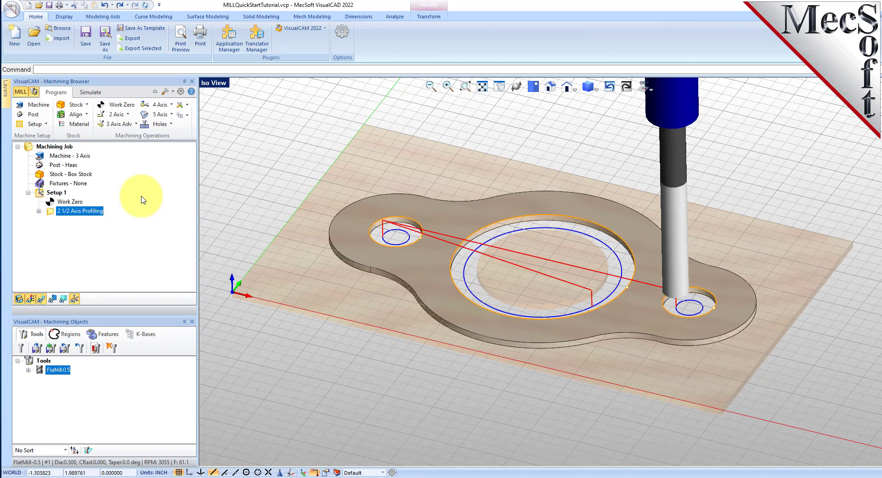
right_click(92, 214)
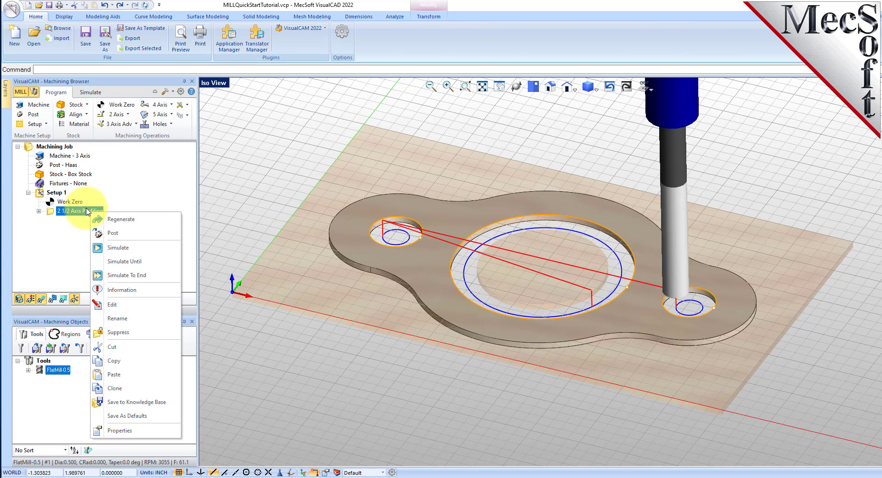
left_click(128, 362)
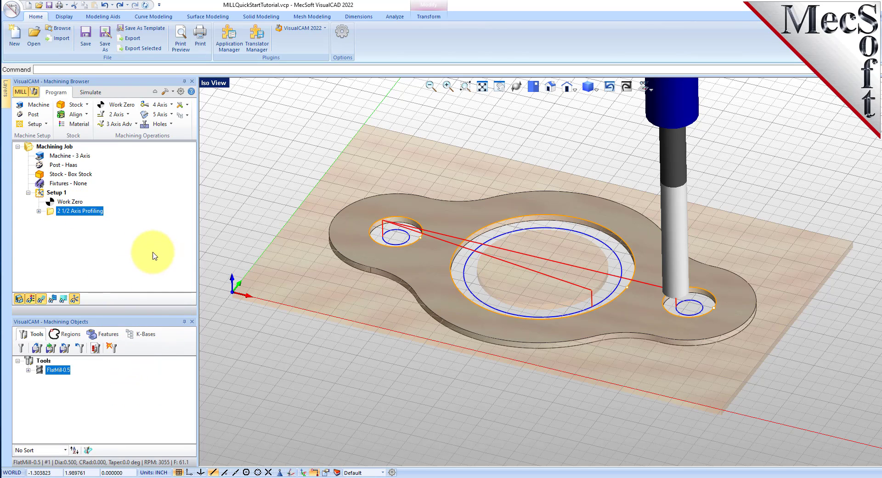
right_click(83, 211)
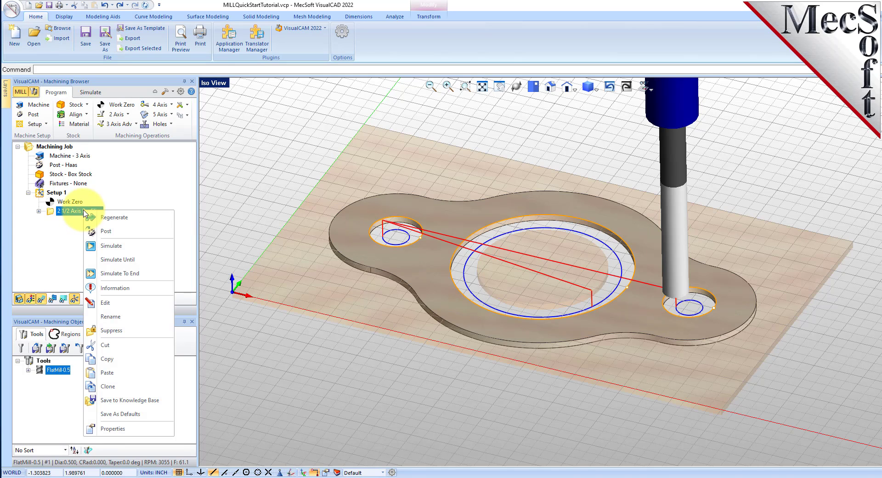
left_click(119, 377)
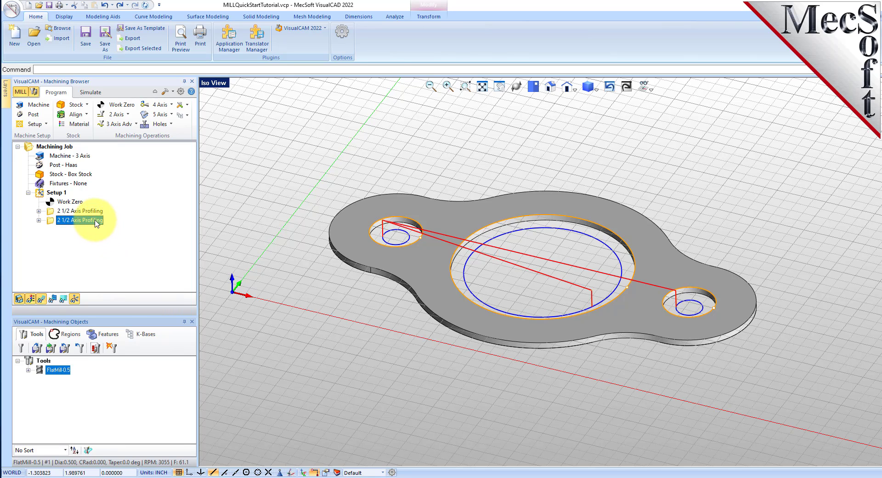
Edit the pasted profiling operation, removing all its part regions and selecting the gasket's outer top edge as the only machining region.
right_click(96, 220)
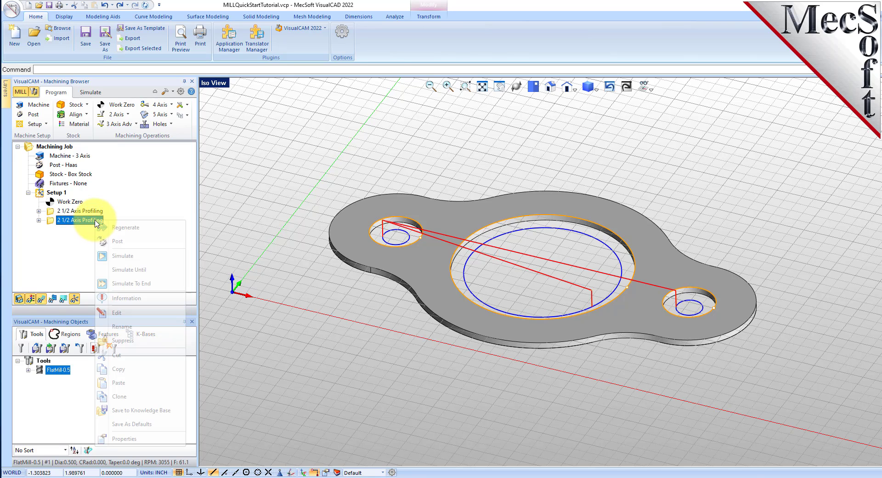
left_click(145, 311)
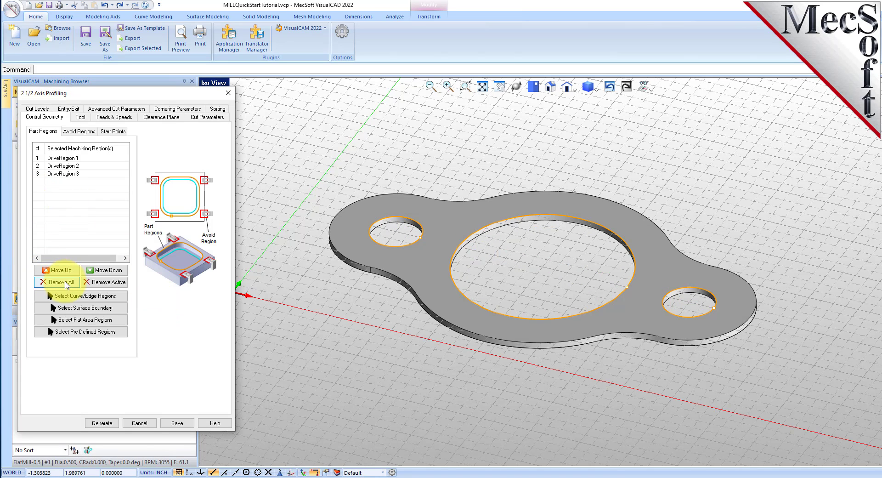
left_click(67, 283)
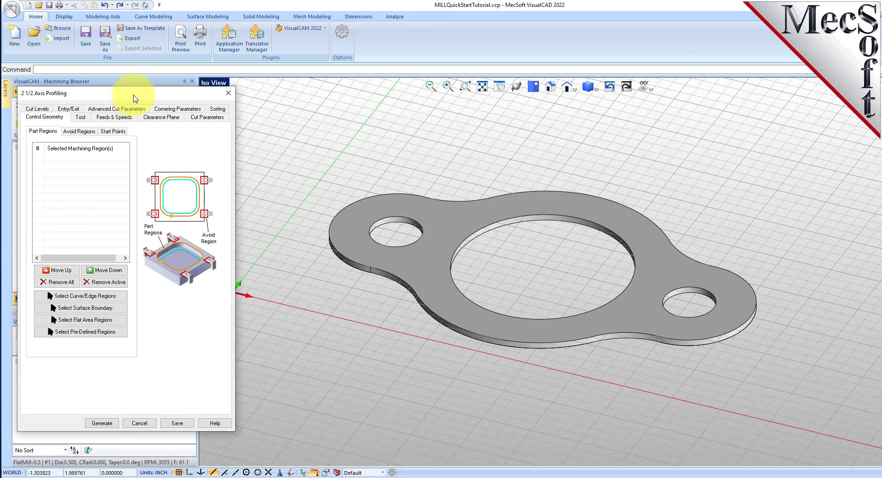
left_click_drag(117, 97, 184, 86)
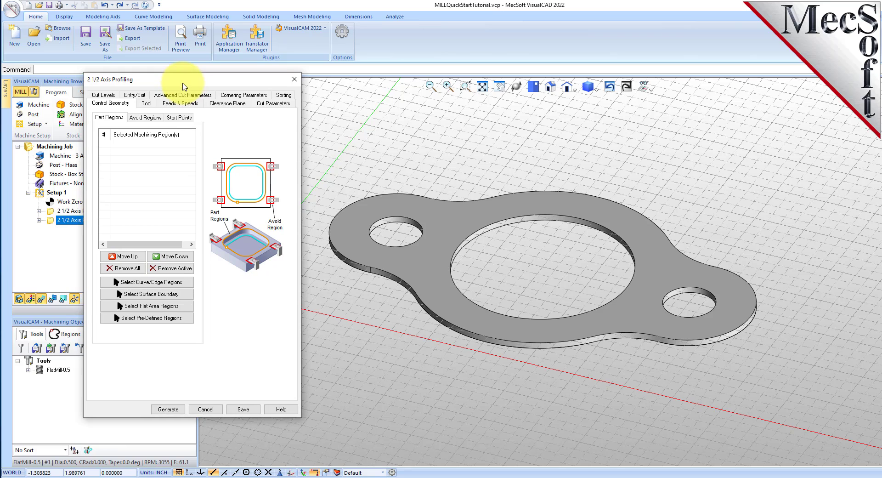
left_click(167, 285)
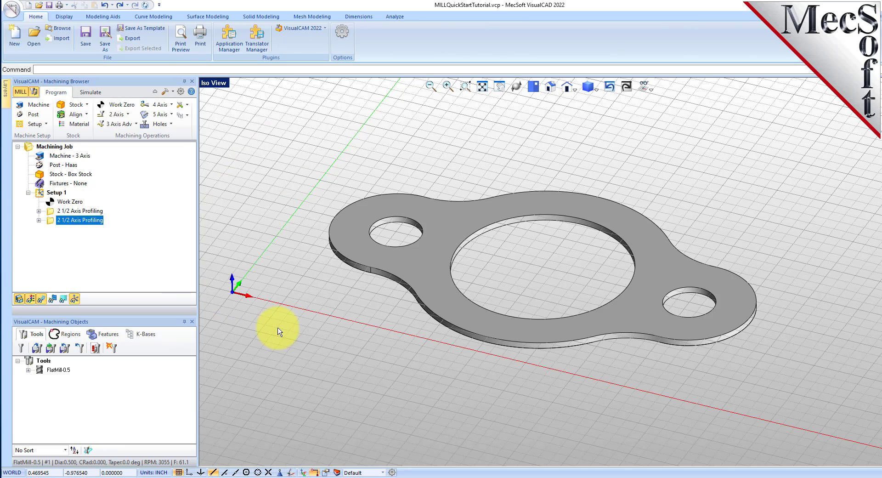
left_click(469, 202)
key("Return")
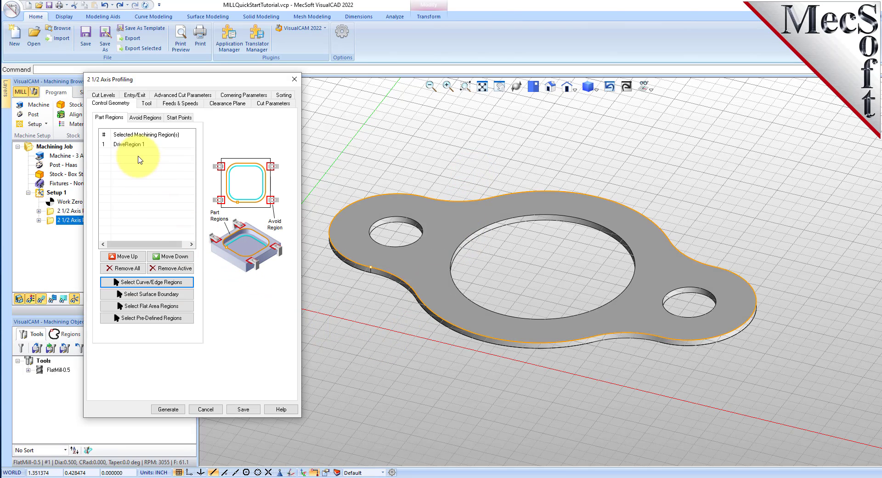
left_click(131, 144)
left_click(394, 153)
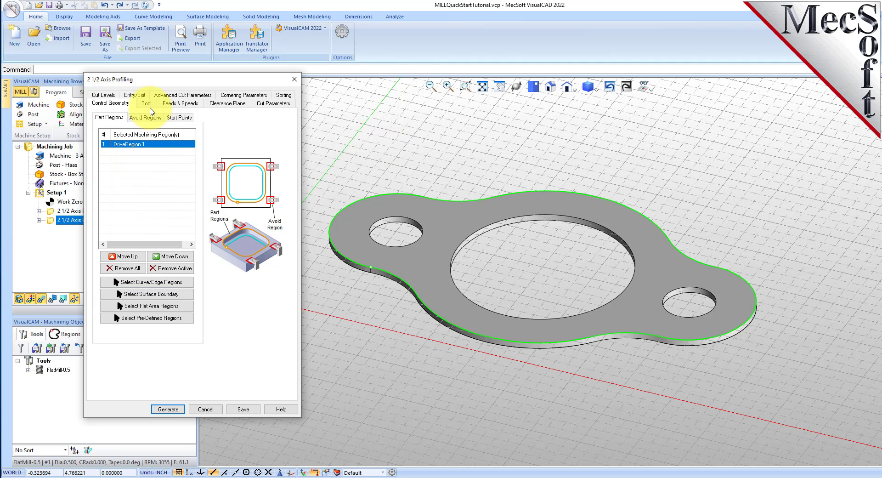
Set the copied operation's cutting side to Outside for closed curves and generate its toolpath.
left_click(273, 103)
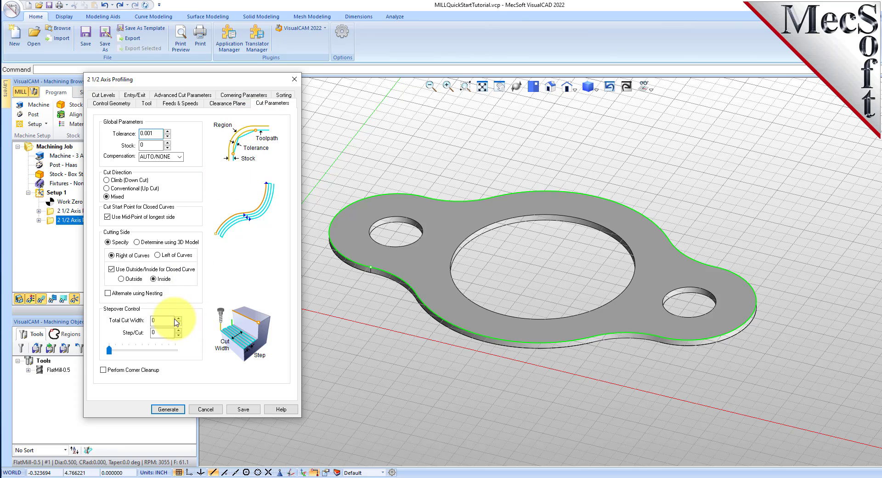
left_click(121, 279)
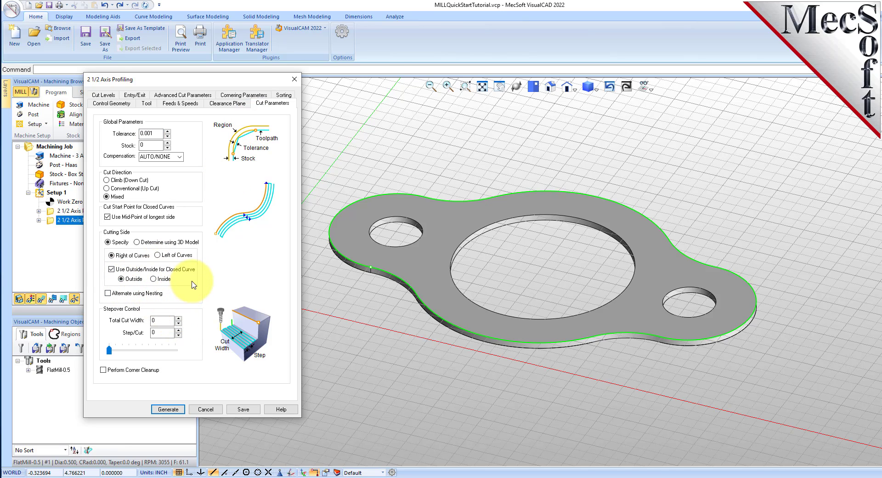
left_click(168, 409)
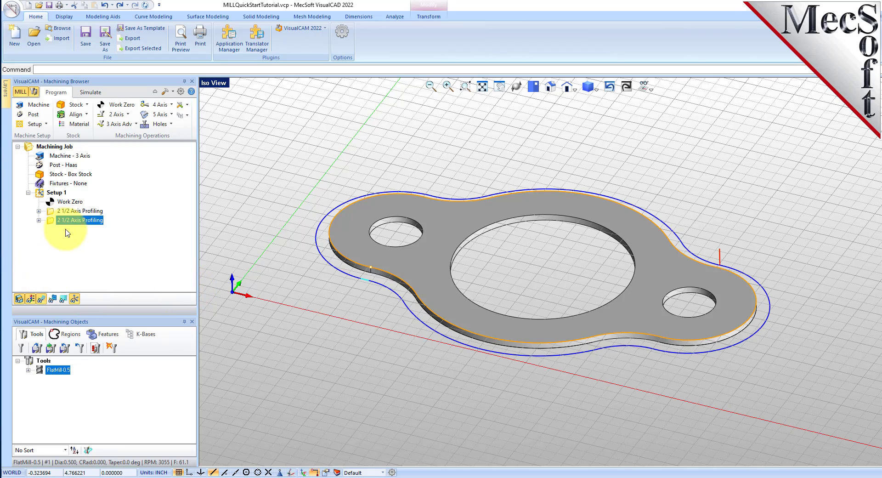
Play the cut simulation of the outer profiling operation and inspect the machined stock around the gasket.
middle_click_drag(410, 270, 459, 230)
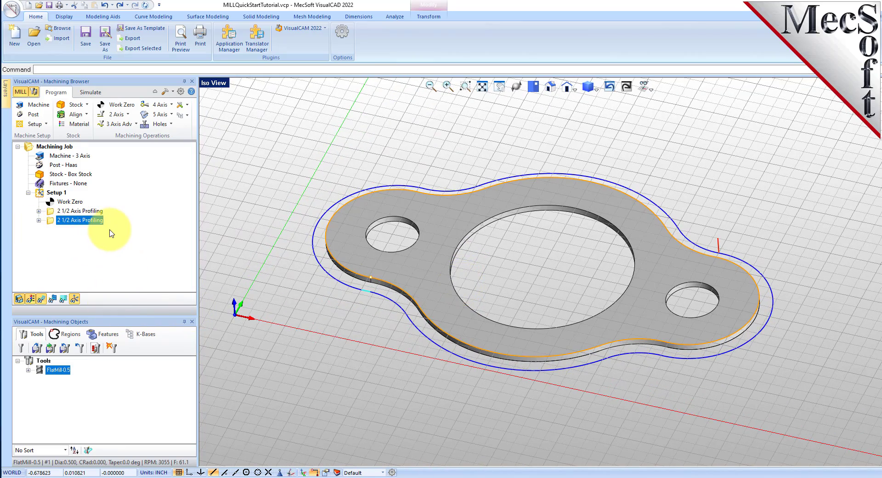
left_click(91, 92)
left_click(95, 114)
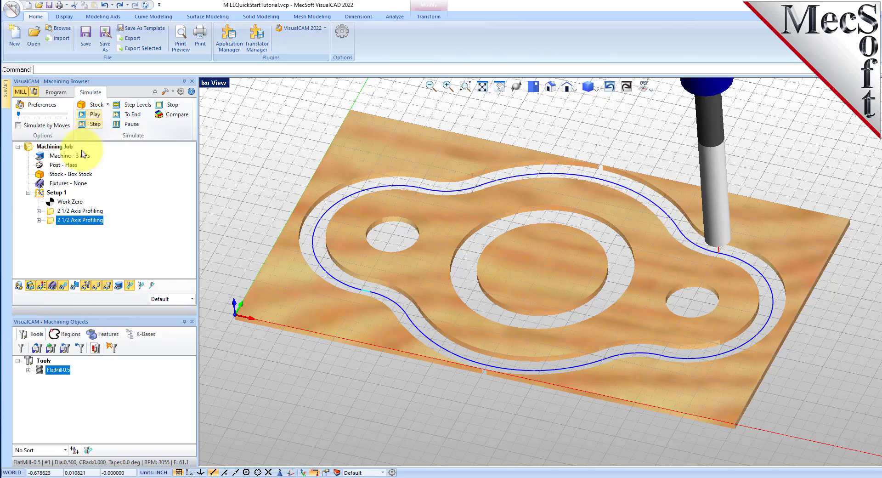
mouse_move(535, 323)
middle_mouse_down()
mouse_move(528, 275)
mouse_move(541, 323)
mouse_move(536, 315)
middle_mouse_up()
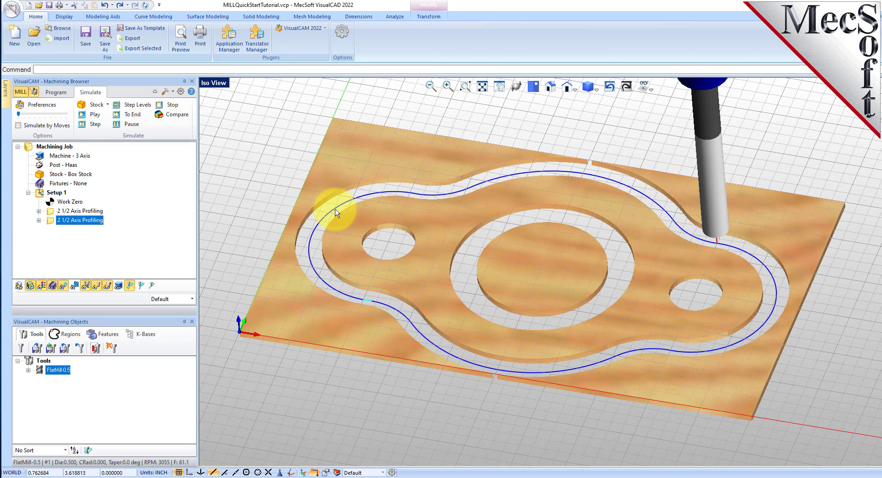
Post Setup 1 with the Haas post to MILLQuickStartTutorial_Setup 1.nc, review the G-code and close the file.
left_click(65, 193)
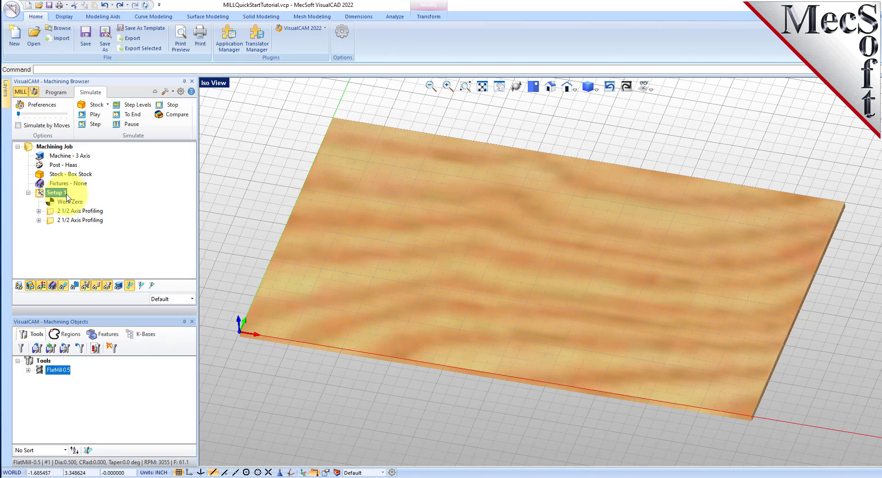
right_click(56, 194)
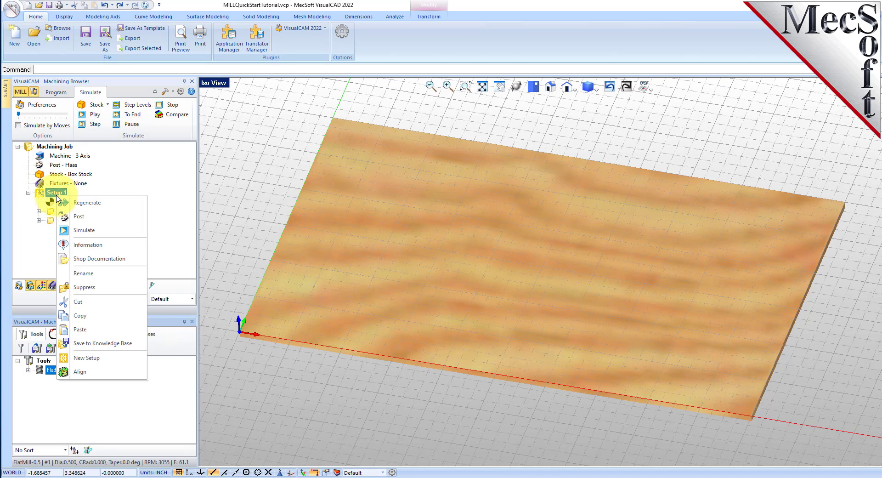
left_click(104, 220)
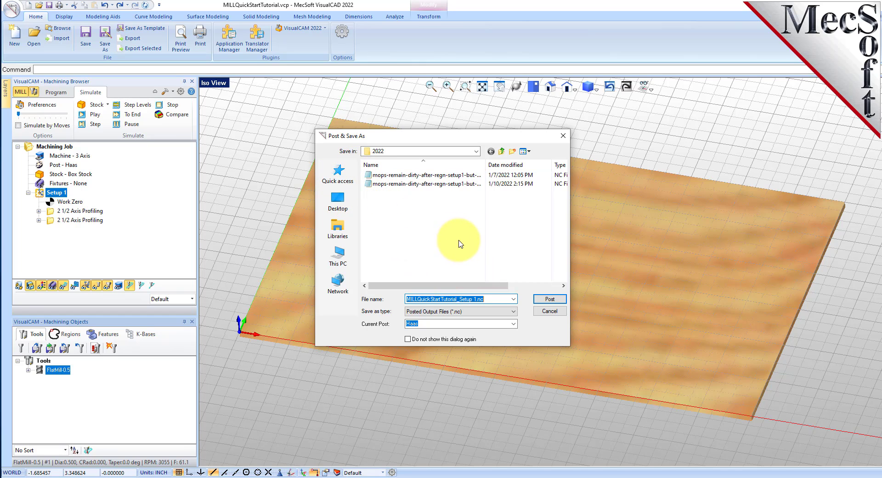
left_click(553, 299)
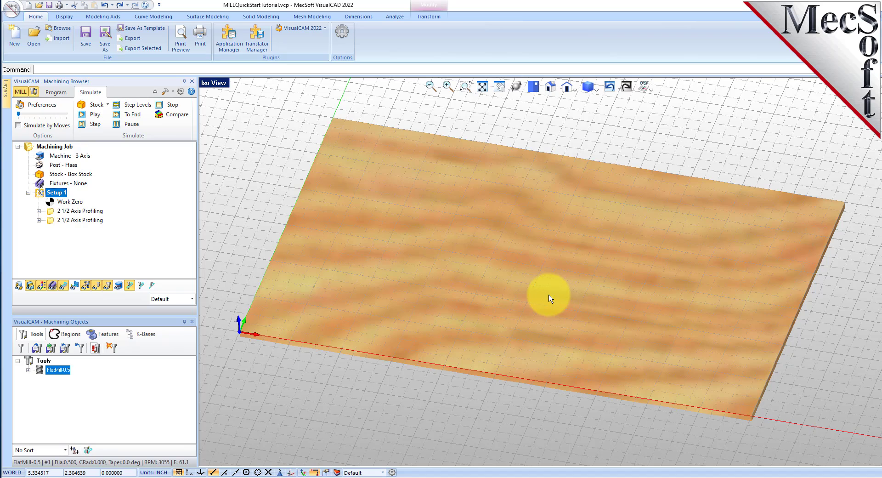
mouse_move(590, 138)
left_mouse_down()
mouse_move(590, 244)
mouse_move(589, 127)
left_mouse_up()
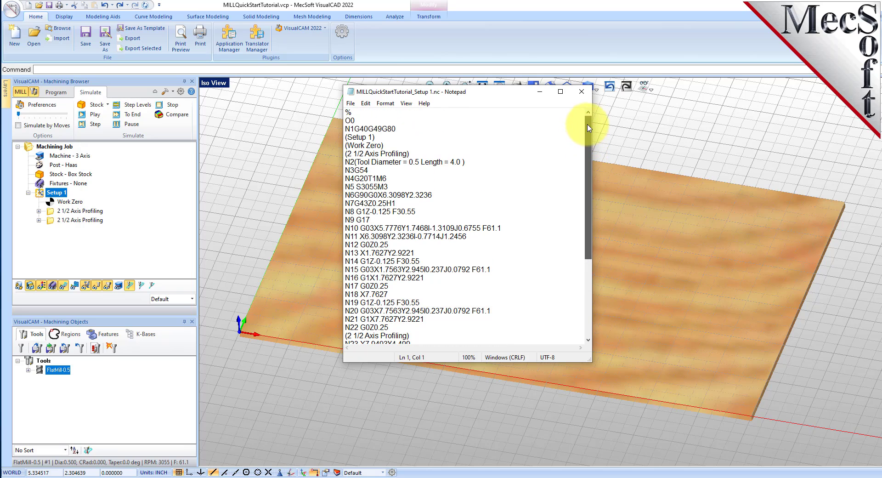
left_click(582, 92)
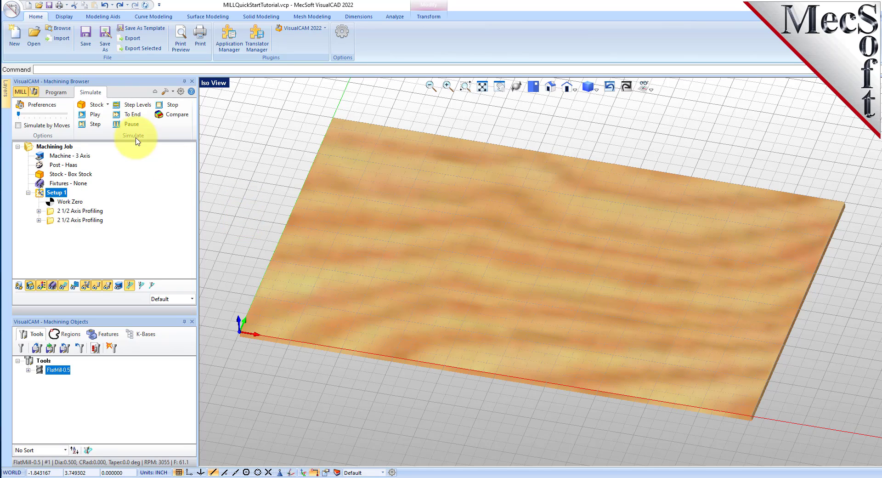
Review the machining operations information for Setup 1, including feeds, spindle speeds and machining times.
left_click(55, 93)
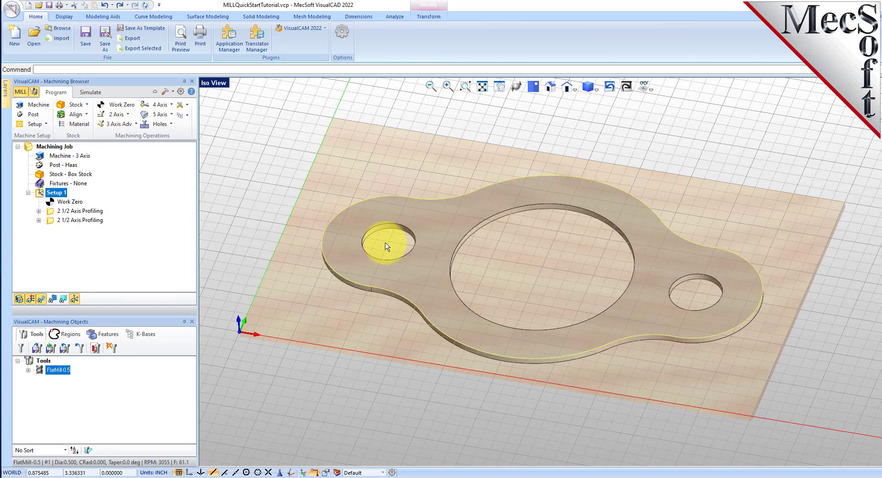
left_click(516, 255)
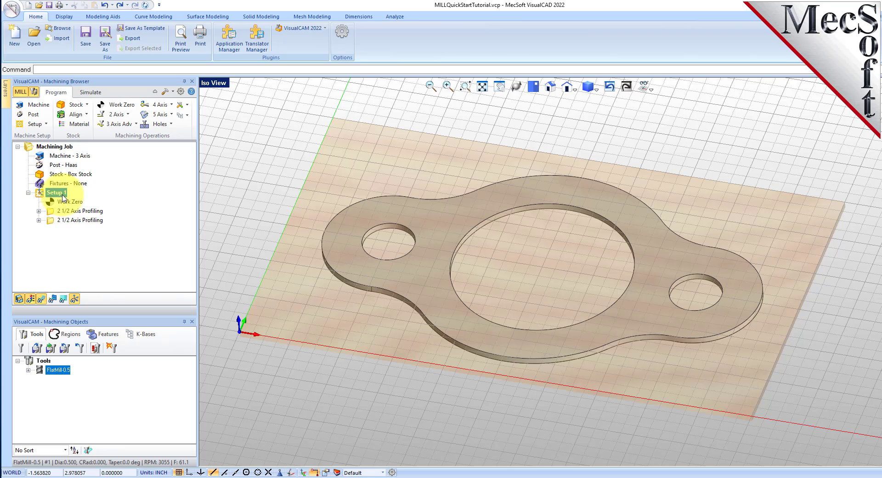
right_click(63, 197)
left_click(142, 252)
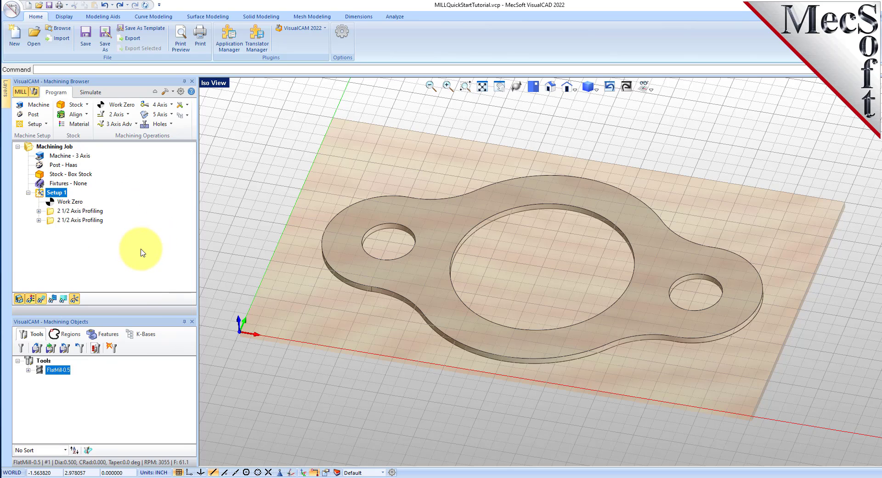
left_click_drag(220, 9, 319, 153)
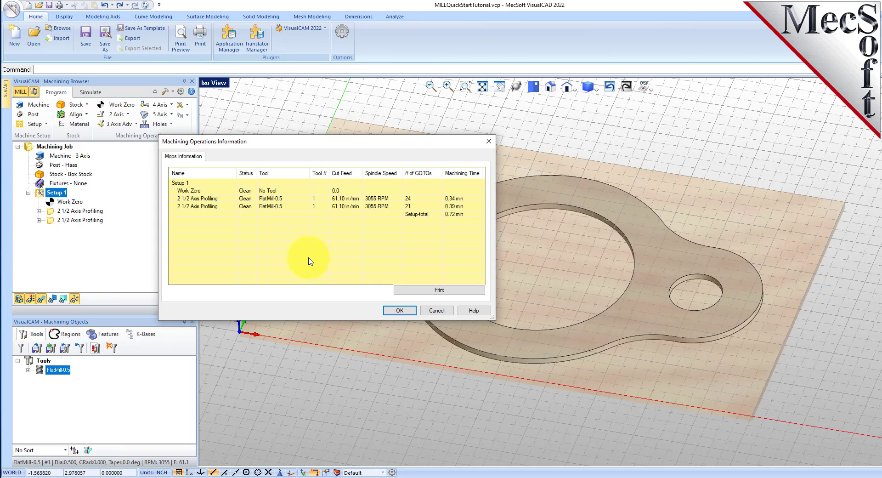
left_click(198, 199)
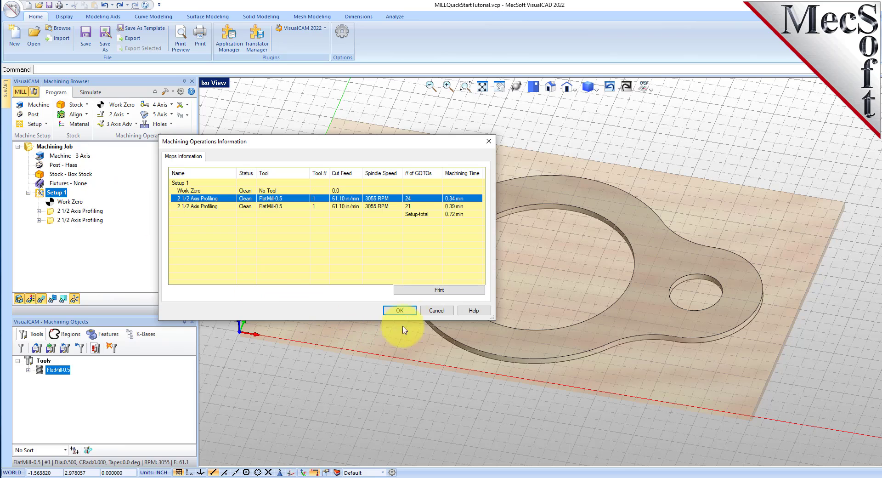
left_click(410, 313)
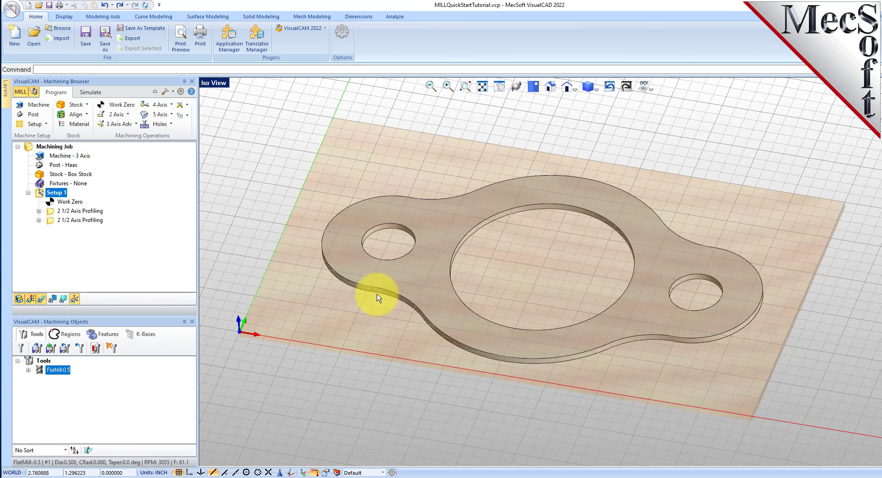
From an isometric view filled by the part, save Setup 1's shop documentation as MILLQuickStartTutorial.html using the Template1 output template.
left_click(550, 87)
scroll(579, 289, "up", 5)
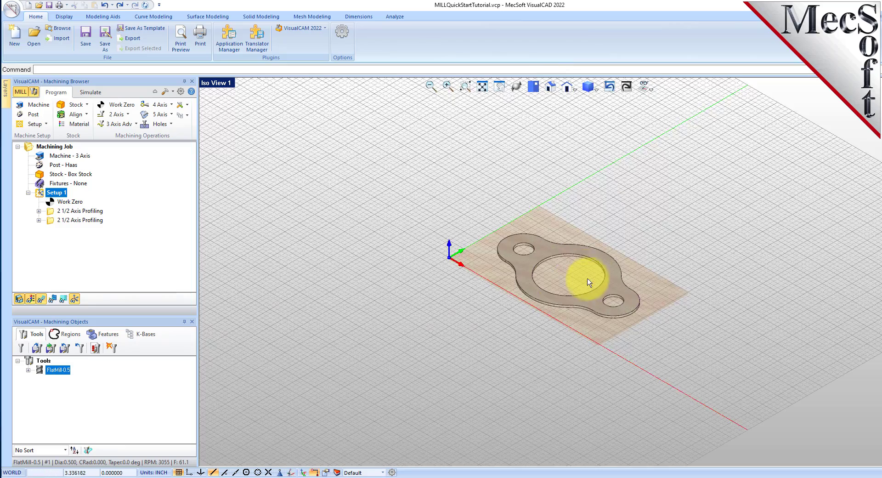
scroll(583, 282, "up", 2)
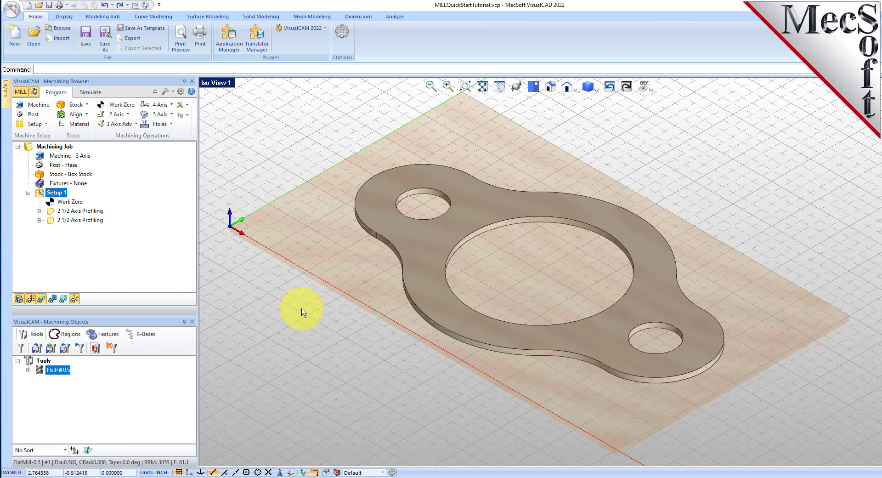
left_click(58, 193)
right_click(58, 193)
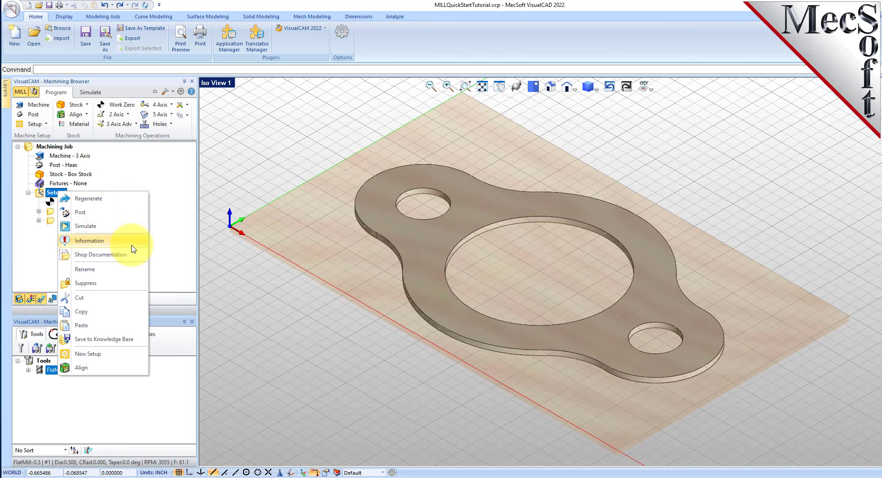
left_click(140, 260)
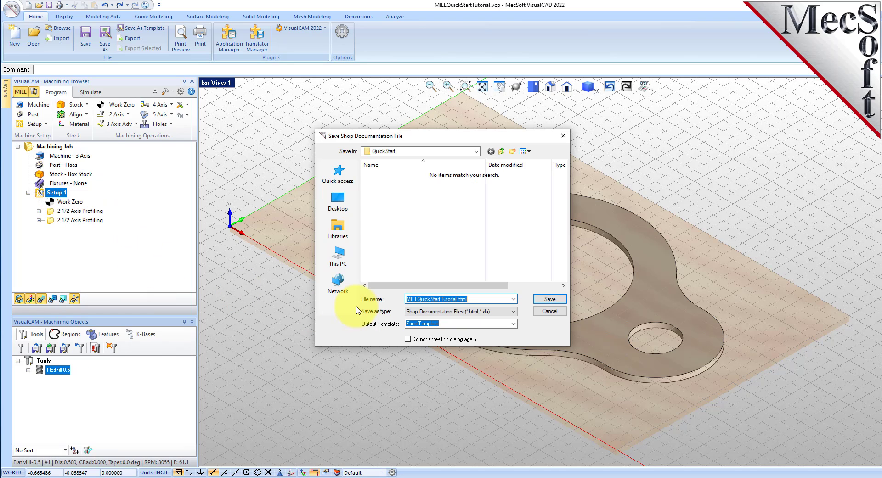
left_click(513, 324)
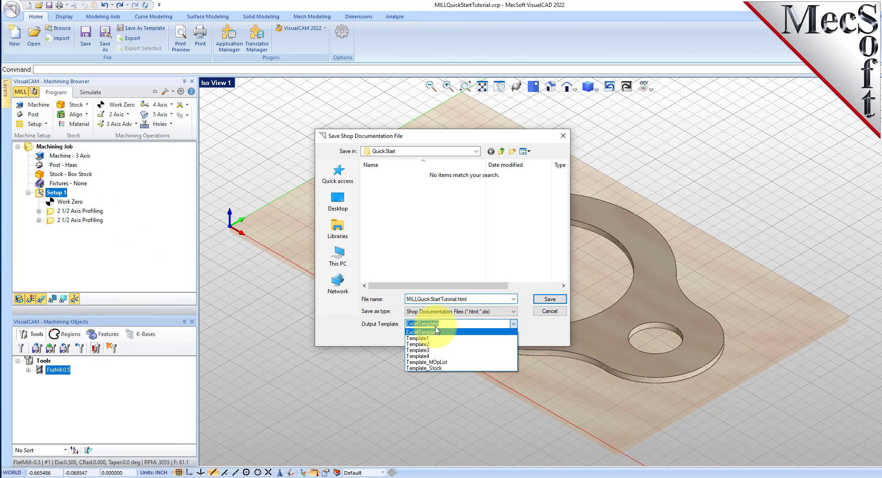
left_click(433, 339)
left_click(551, 300)
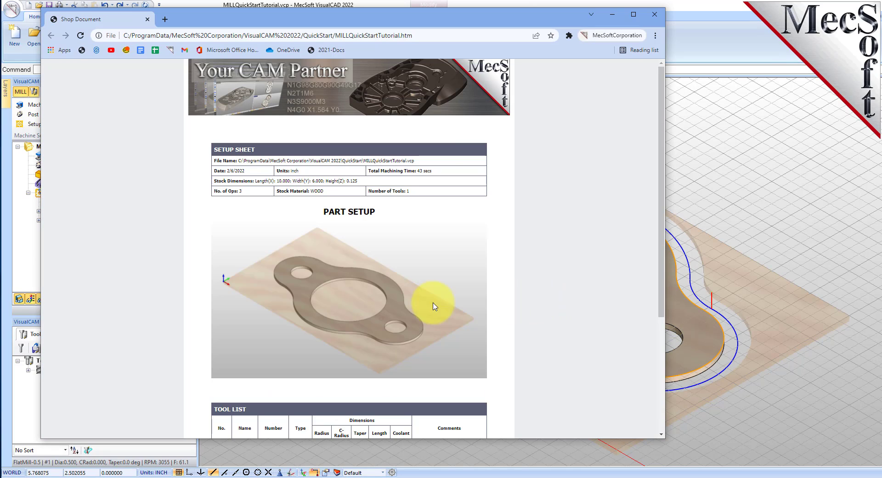
Examine the generated shop document's setup sheet, part setup image, tool list and machine operations list in the browser.
left_click_drag(285, 22, 458, 23)
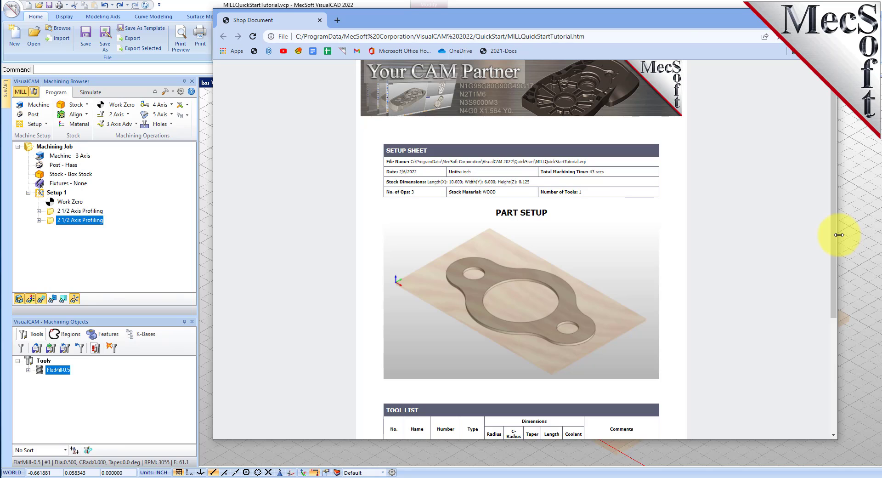
left_click_drag(837, 230, 681, 236)
scroll(641, 131, "down", 3)
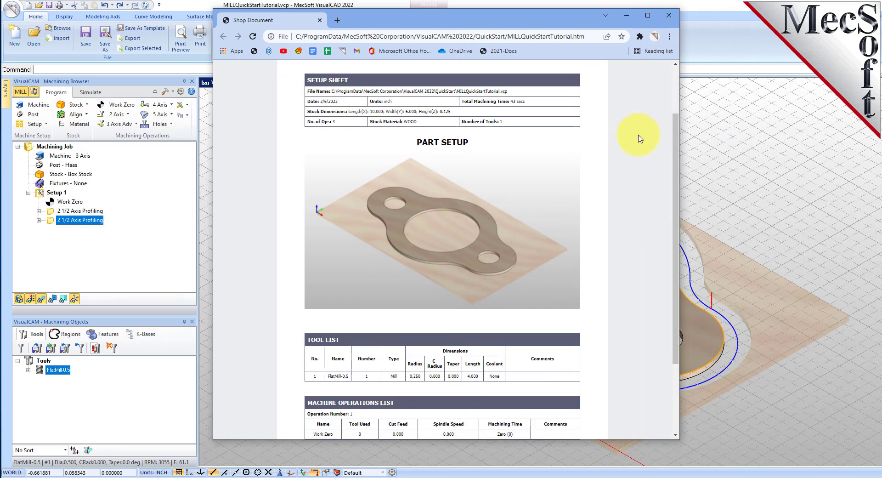
scroll(624, 134, "up", 2)
left_click_drag(436, 135, 509, 156)
scroll(513, 160, "down", 3)
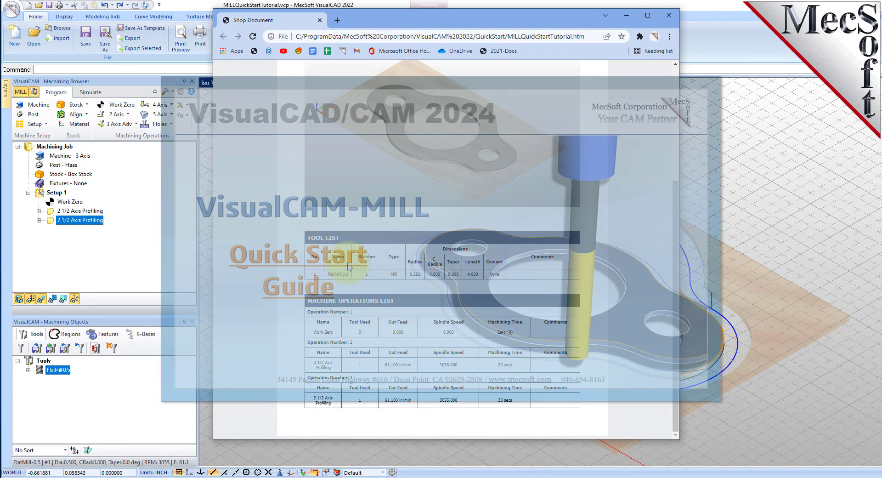